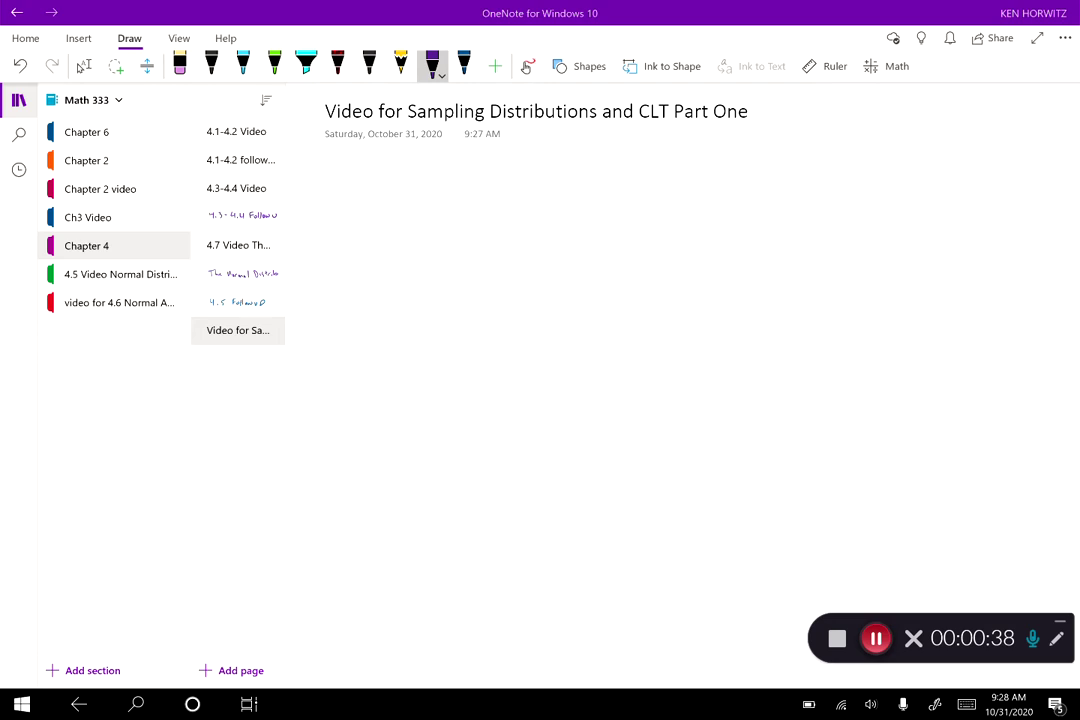
Handwrite μ, σ² and σ followed by 'of the population' in purple ink under the title.
{"action": "left_click_drag", "start_coordinate": [333, 195], "coordinate": [359, 208]}
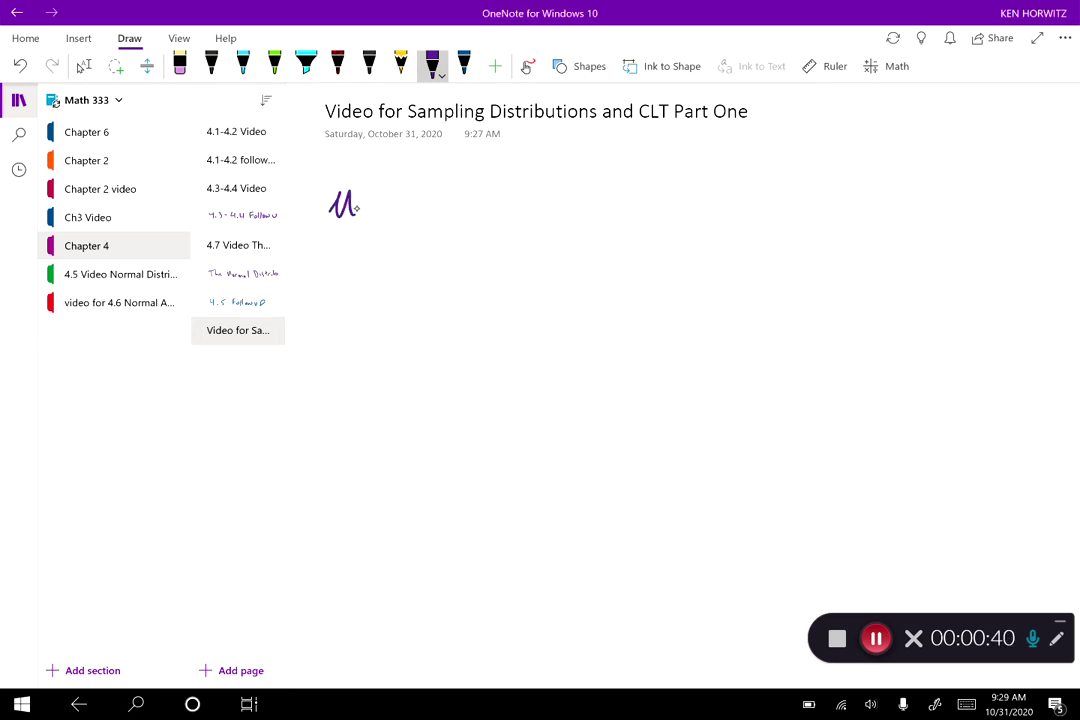
{"action": "mouse_move", "coordinate": [424, 177]}
{"action": "left_mouse_down"}
{"action": "mouse_move", "coordinate": [447, 168]}
{"action": "mouse_move", "coordinate": [508, 205]}
{"action": "mouse_move", "coordinate": [533, 172]}
{"action": "left_mouse_up"}
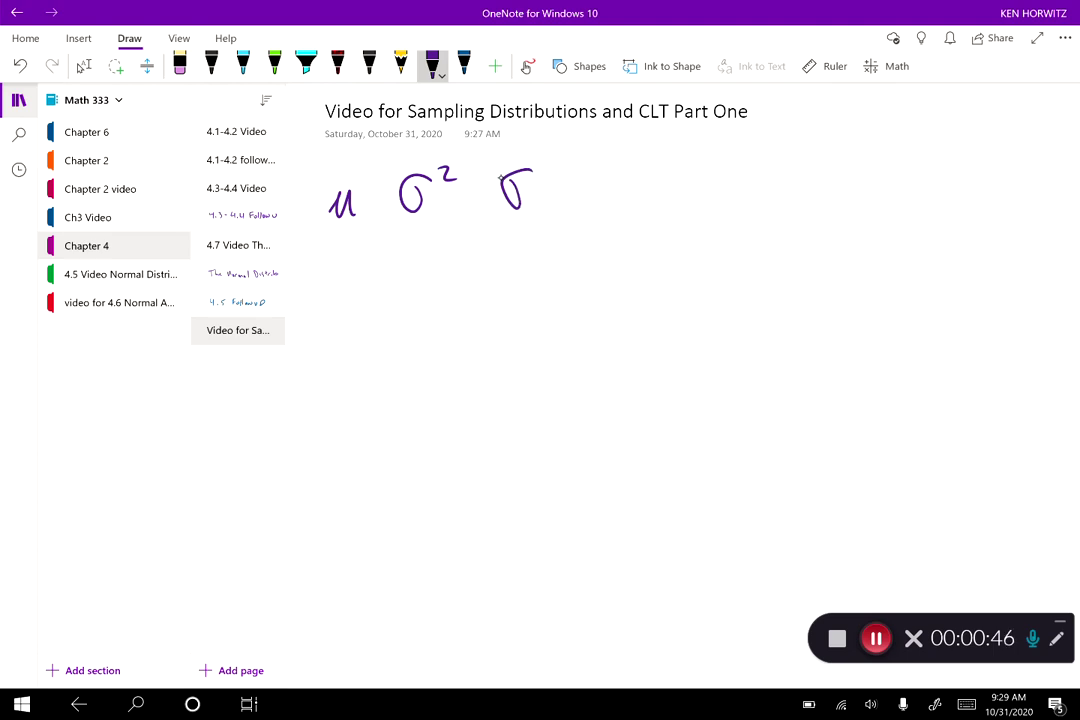
{"action": "mouse_move", "coordinate": [613, 190]}
{"action": "left_mouse_down"}
{"action": "mouse_move", "coordinate": [605, 206]}
{"action": "mouse_move", "coordinate": [633, 182]}
{"action": "mouse_move", "coordinate": [770, 202]}
{"action": "mouse_move", "coordinate": [855, 185]}
{"action": "mouse_move", "coordinate": [918, 205]}
{"action": "left_mouse_up"}
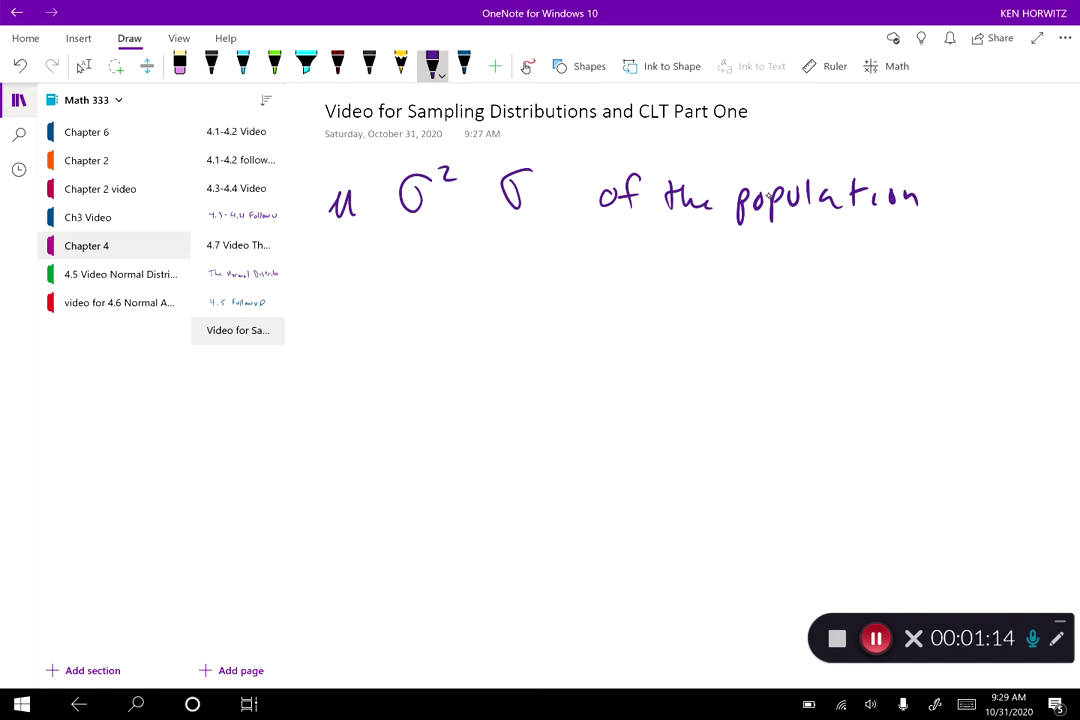
Handwrite 'Statistic – x̄ sample mean' on a new line.
{"action": "mouse_move", "coordinate": [361, 295]}
{"action": "left_mouse_down"}
{"action": "mouse_move", "coordinate": [345, 319]}
{"action": "mouse_move", "coordinate": [371, 318]}
{"action": "left_mouse_up"}
{"action": "left_click_drag", "start_coordinate": [363, 304], "coordinate": [376, 302]}
{"action": "mouse_move", "coordinate": [377, 316]}
{"action": "left_mouse_down"}
{"action": "mouse_move", "coordinate": [385, 305]}
{"action": "mouse_move", "coordinate": [428, 316]}
{"action": "mouse_move", "coordinate": [446, 293]}
{"action": "mouse_move", "coordinate": [453, 301]}
{"action": "left_mouse_up"}
{"action": "mouse_move", "coordinate": [457, 305]}
{"action": "left_mouse_down"}
{"action": "mouse_move", "coordinate": [457, 318]}
{"action": "mouse_move", "coordinate": [521, 301]}
{"action": "mouse_move", "coordinate": [568, 318]}
{"action": "left_mouse_up"}
{"action": "left_click_drag", "start_coordinate": [571, 280], "coordinate": [553, 283]}
{"action": "mouse_move", "coordinate": [638, 292]}
{"action": "left_mouse_down"}
{"action": "mouse_move", "coordinate": [625, 310]}
{"action": "mouse_move", "coordinate": [693, 298]}
{"action": "left_mouse_up"}
{"action": "mouse_move", "coordinate": [718, 281]}
{"action": "left_mouse_down"}
{"action": "mouse_move", "coordinate": [725, 300]}
{"action": "mouse_move", "coordinate": [783, 295]}
{"action": "left_mouse_up"}
{"action": "left_click_drag", "start_coordinate": [796, 289], "coordinate": [823, 294]}
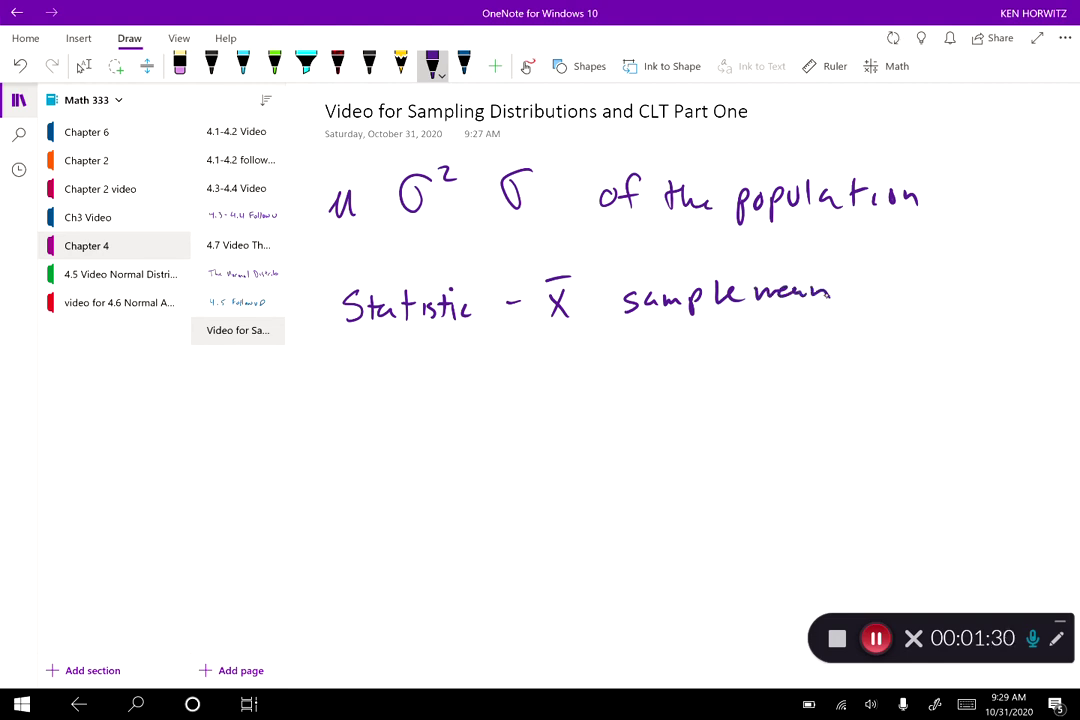
Write p̂ with the label 'Sample proportion' below x̄.
{"action": "mouse_move", "coordinate": [561, 343]}
{"action": "left_mouse_down"}
{"action": "mouse_move", "coordinate": [558, 372]}
{"action": "mouse_move", "coordinate": [557, 343]}
{"action": "left_mouse_up"}
{"action": "mouse_move", "coordinate": [550, 360]}
{"action": "left_mouse_down"}
{"action": "mouse_move", "coordinate": [566, 359]}
{"action": "mouse_move", "coordinate": [566, 348]}
{"action": "left_mouse_up"}
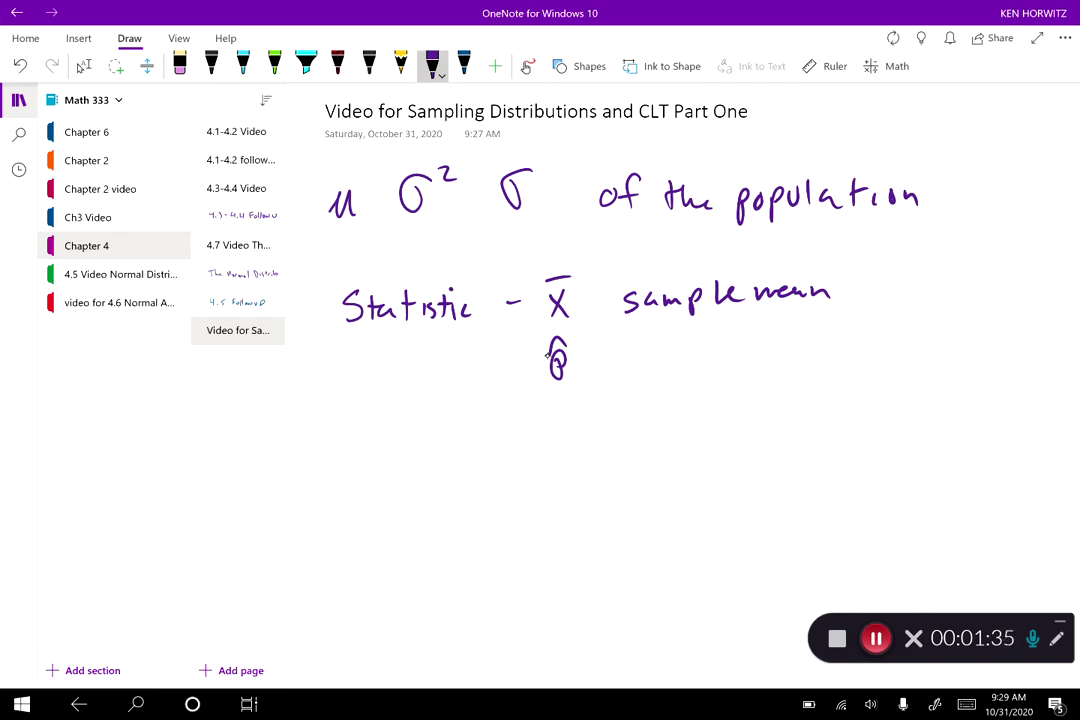
{"action": "left_click_drag", "start_coordinate": [630, 353], "coordinate": [617, 374]}
{"action": "mouse_move", "coordinate": [651, 358]}
{"action": "left_mouse_down"}
{"action": "mouse_move", "coordinate": [640, 362]}
{"action": "mouse_move", "coordinate": [658, 372]}
{"action": "left_mouse_up"}
{"action": "mouse_move", "coordinate": [663, 358]}
{"action": "left_mouse_down"}
{"action": "mouse_move", "coordinate": [664, 370]}
{"action": "mouse_move", "coordinate": [697, 382]}
{"action": "mouse_move", "coordinate": [766, 372]}
{"action": "left_mouse_up"}
{"action": "left_click_drag", "start_coordinate": [772, 362], "coordinate": [788, 360]}
{"action": "mouse_move", "coordinate": [799, 360]}
{"action": "left_mouse_down"}
{"action": "mouse_move", "coordinate": [799, 380]}
{"action": "mouse_move", "coordinate": [815, 360]}
{"action": "left_mouse_up"}
{"action": "left_click_drag", "start_coordinate": [826, 362], "coordinate": [855, 372]}
{"action": "mouse_move", "coordinate": [862, 360]}
{"action": "left_mouse_down"}
{"action": "mouse_move", "coordinate": [905, 368]}
{"action": "mouse_move", "coordinate": [852, 346]}
{"action": "left_mouse_up"}
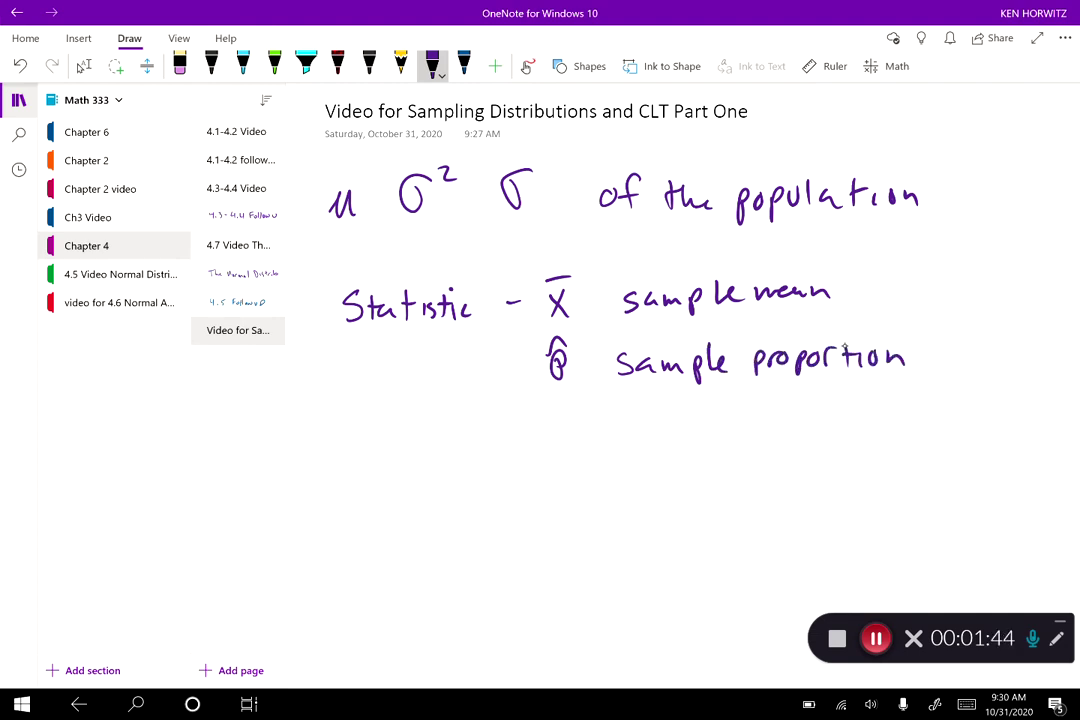
Add 's² sample variance' and 's sample S.D.' beneath p̂, then scroll down.
{"action": "mouse_move", "coordinate": [568, 414]}
{"action": "left_mouse_down"}
{"action": "mouse_move", "coordinate": [551, 436]}
{"action": "mouse_move", "coordinate": [584, 419]}
{"action": "mouse_move", "coordinate": [632, 419]}
{"action": "mouse_move", "coordinate": [624, 433]}
{"action": "mouse_move", "coordinate": [880, 424]}
{"action": "left_mouse_up"}
{"action": "left_click_drag", "start_coordinate": [568, 474], "coordinate": [554, 495]}
{"action": "mouse_move", "coordinate": [646, 472]}
{"action": "left_mouse_down"}
{"action": "mouse_move", "coordinate": [628, 490]}
{"action": "mouse_move", "coordinate": [677, 486]}
{"action": "mouse_move", "coordinate": [753, 450]}
{"action": "mouse_move", "coordinate": [762, 467]}
{"action": "mouse_move", "coordinate": [774, 457]}
{"action": "mouse_move", "coordinate": [811, 464]}
{"action": "mouse_move", "coordinate": [813, 485]}
{"action": "left_mouse_up"}
{"action": "left_click", "coordinate": [843, 478]}
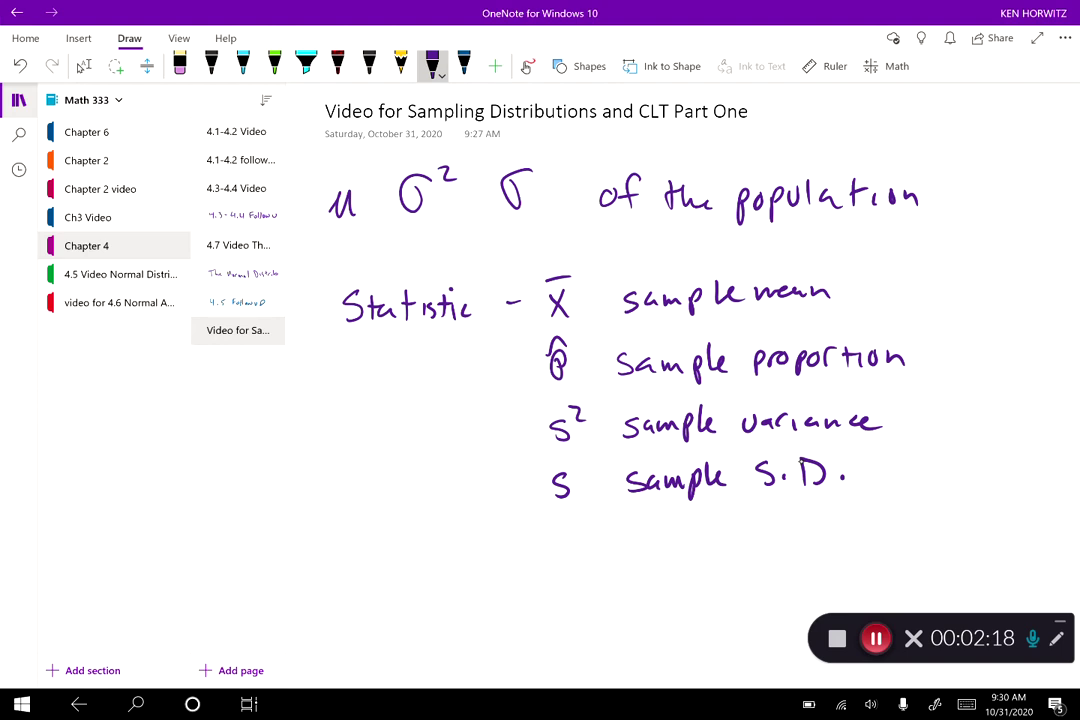
{"action": "scroll", "coordinate": [801, 461], "scroll_direction": "down", "scroll_amount": 7}
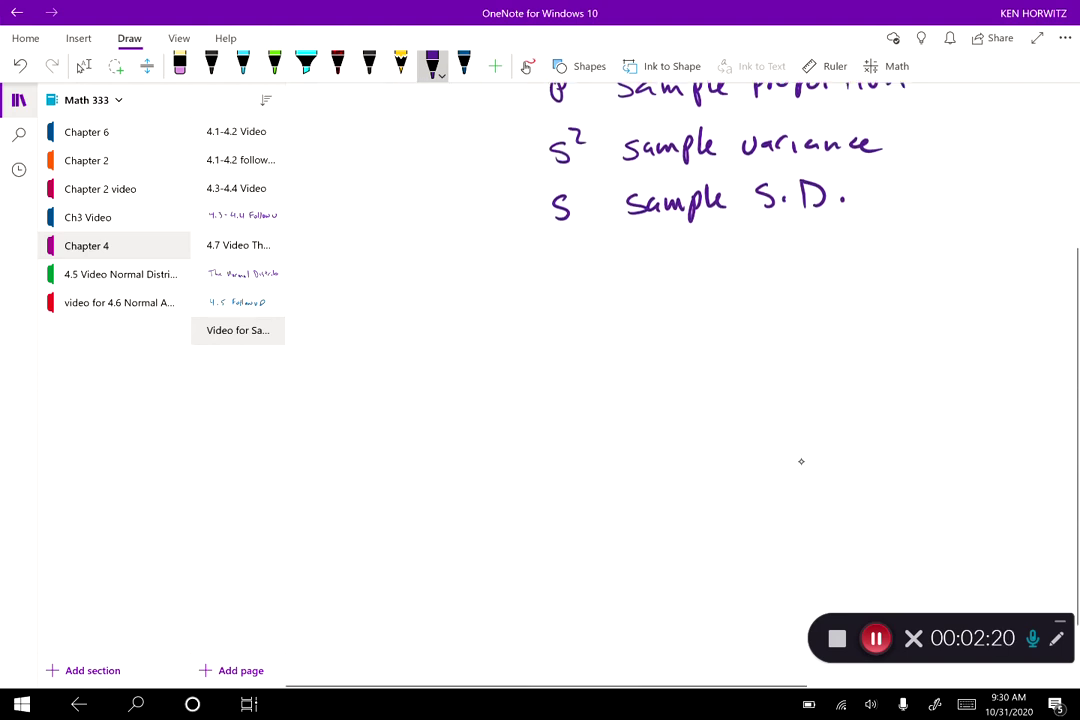
{"action": "left_click", "coordinate": [84, 66]}
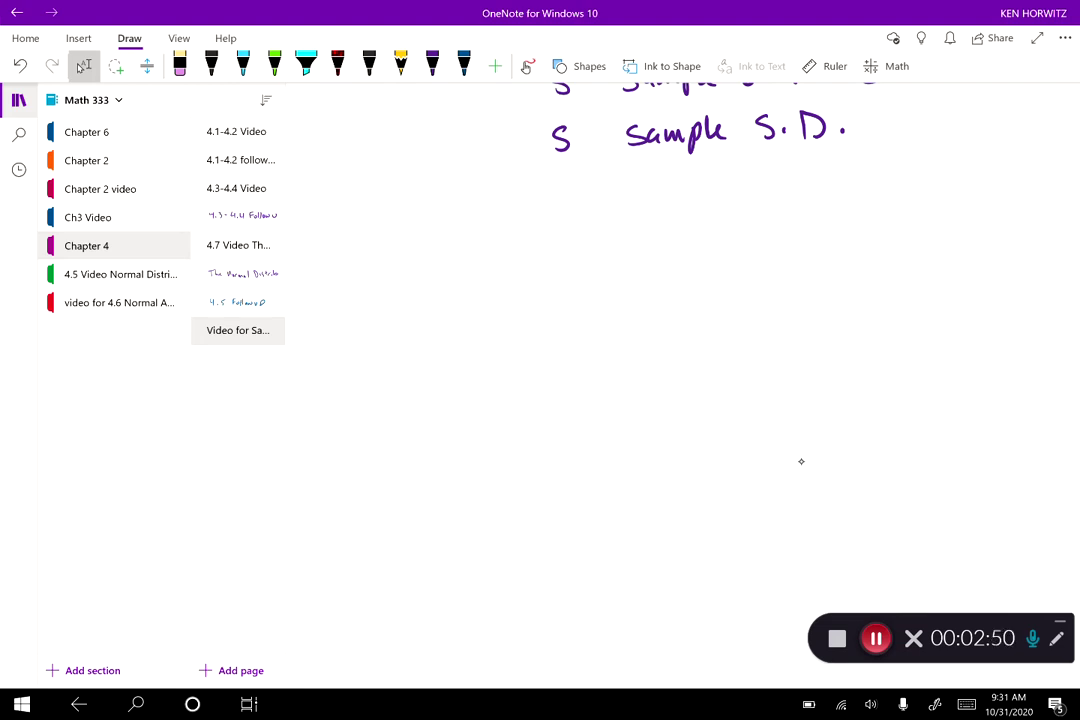
Write 27C4 and 27C5 in purple ink and rule a long divider line beneath them.
{"action": "left_click", "coordinate": [432, 66]}
{"action": "left_click_drag", "start_coordinate": [362, 222], "coordinate": [392, 245]}
{"action": "left_click_drag", "start_coordinate": [438, 190], "coordinate": [466, 221]}
{"action": "left_click_drag", "start_coordinate": [462, 203], "coordinate": [463, 237]}
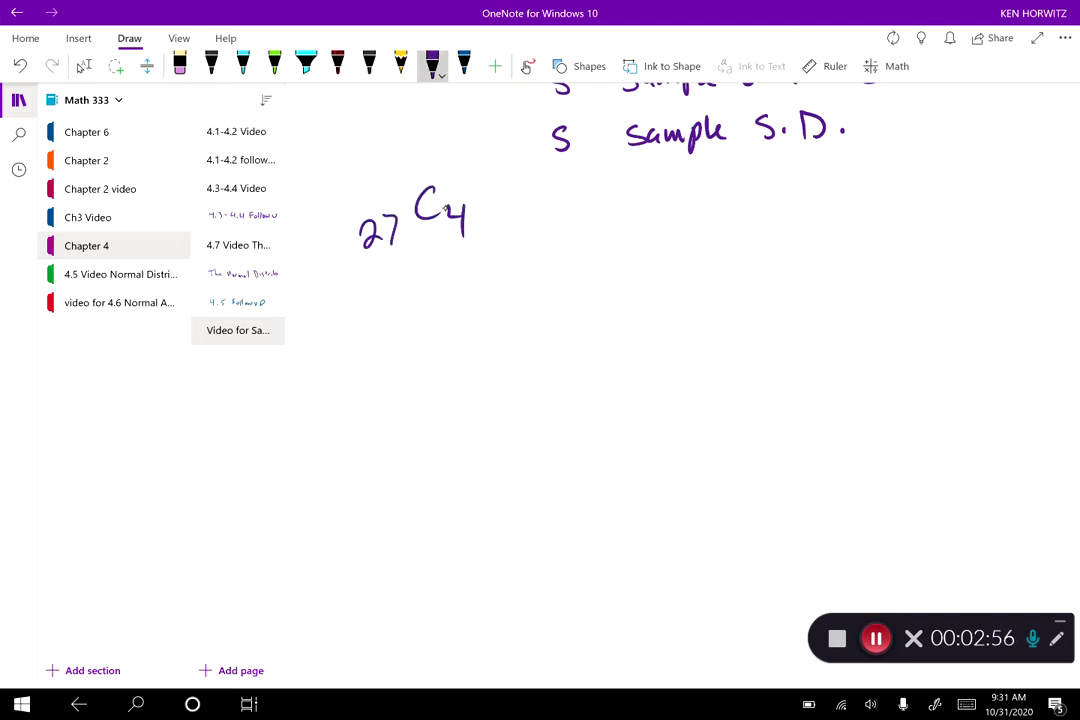
{"action": "left_click_drag", "start_coordinate": [571, 212], "coordinate": [606, 226]}
{"action": "mouse_move", "coordinate": [642, 189]}
{"action": "left_mouse_down"}
{"action": "mouse_move", "coordinate": [641, 209]}
{"action": "mouse_move", "coordinate": [658, 221]}
{"action": "left_mouse_up"}
{"action": "left_click_drag", "start_coordinate": [663, 196], "coordinate": [686, 195]}
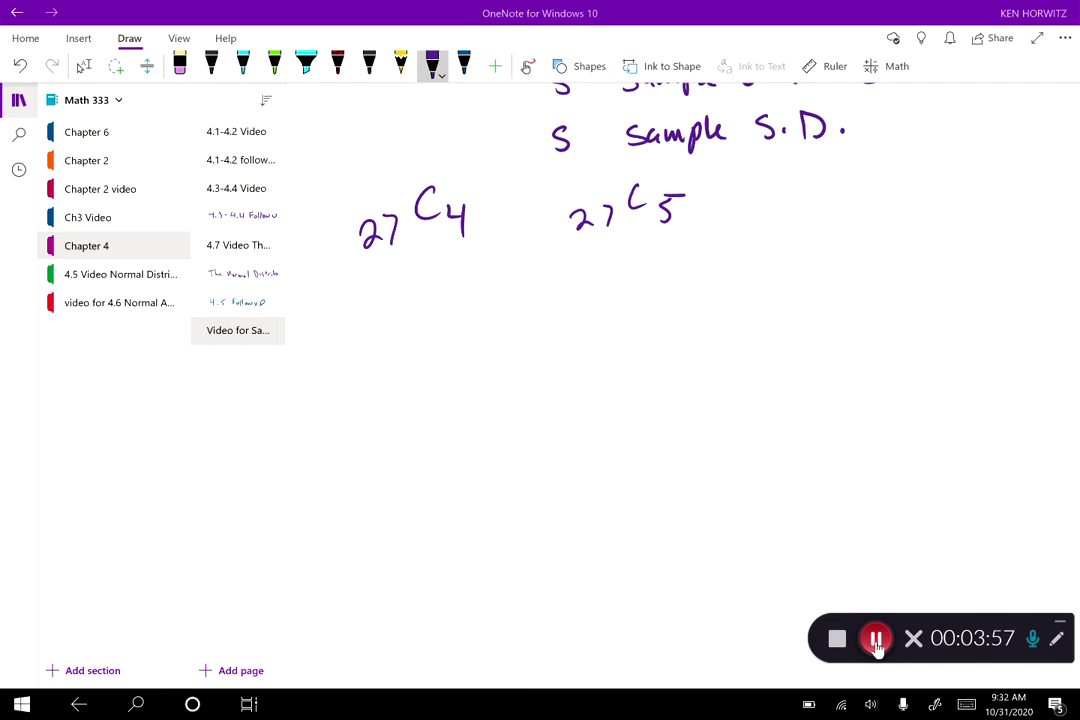
{"action": "mouse_move", "coordinate": [298, 273]}
{"action": "left_mouse_down"}
{"action": "mouse_move", "coordinate": [761, 251]}
{"action": "mouse_move", "coordinate": [1060, 259]}
{"action": "left_mouse_up"}
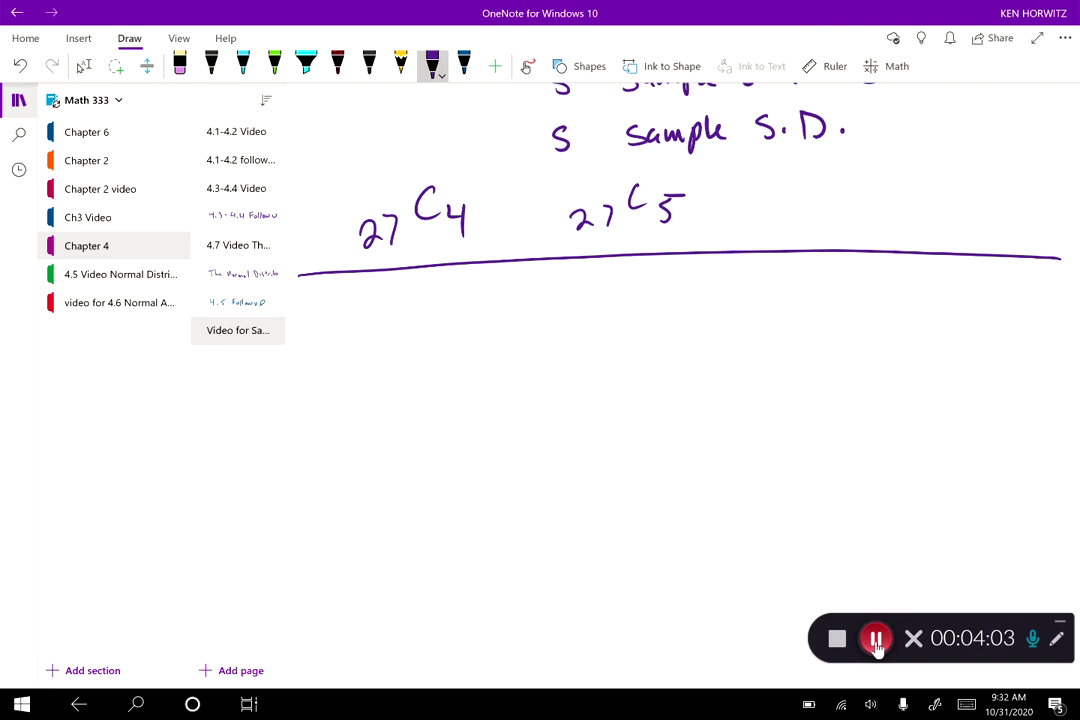
Write 'ex Let's say we only had 3 numbers' and '1, 2, 5.' under the divider.
{"action": "left_click_drag", "start_coordinate": [311, 317], "coordinate": [357, 327]}
{"action": "left_click_drag", "start_coordinate": [356, 309], "coordinate": [342, 327]}
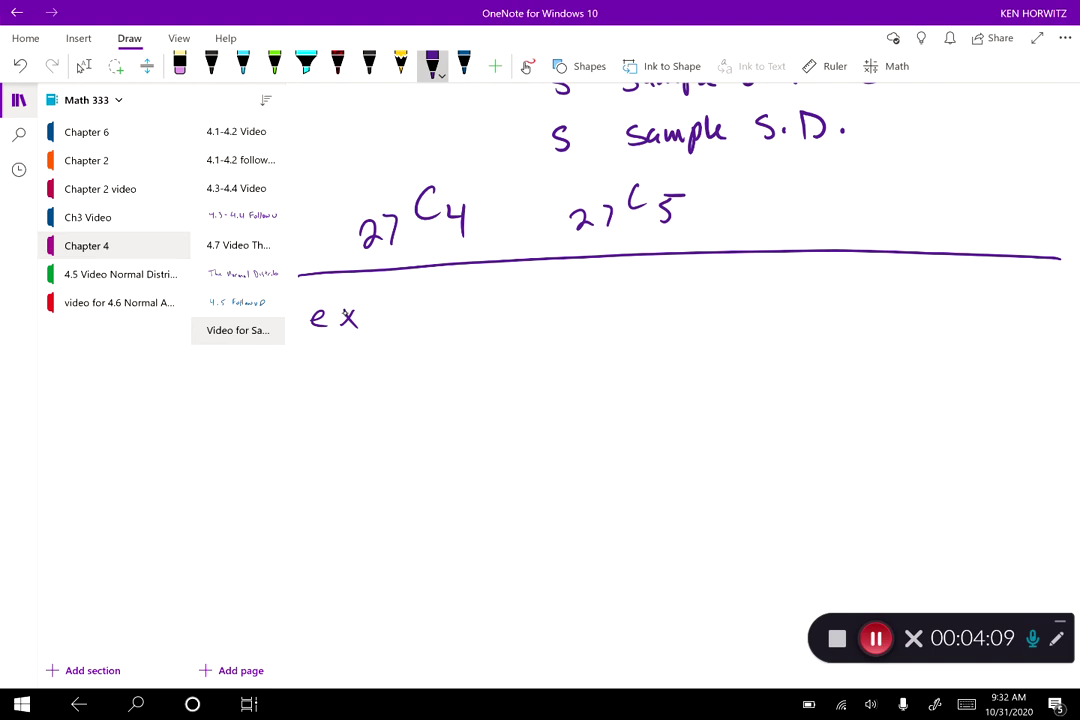
{"action": "mouse_move", "coordinate": [411, 296]}
{"action": "left_mouse_down"}
{"action": "mouse_move", "coordinate": [424, 320]}
{"action": "mouse_move", "coordinate": [472, 297]}
{"action": "mouse_move", "coordinate": [490, 313]}
{"action": "mouse_move", "coordinate": [560, 314]}
{"action": "mouse_move", "coordinate": [693, 288]}
{"action": "mouse_move", "coordinate": [760, 300]}
{"action": "mouse_move", "coordinate": [826, 283]}
{"action": "mouse_move", "coordinate": [872, 296]}
{"action": "mouse_move", "coordinate": [890, 296]}
{"action": "mouse_move", "coordinate": [858, 290]}
{"action": "mouse_move", "coordinate": [977, 292]}
{"action": "left_mouse_up"}
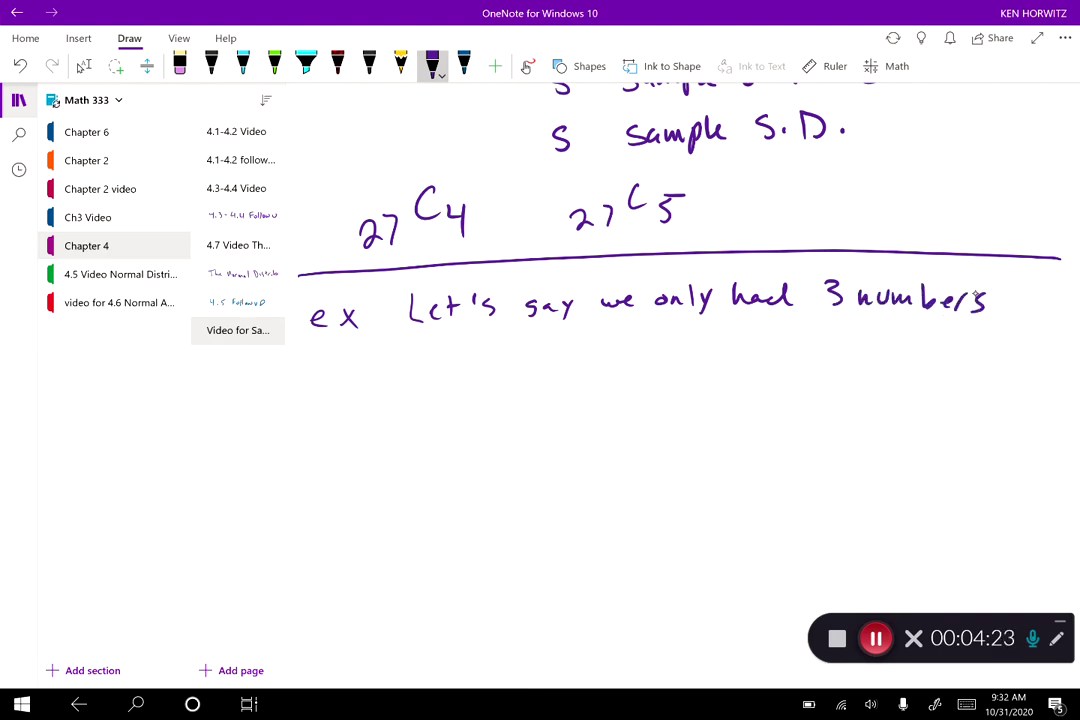
{"action": "mouse_move", "coordinate": [384, 358]}
{"action": "left_mouse_down"}
{"action": "mouse_move", "coordinate": [424, 359]}
{"action": "mouse_move", "coordinate": [452, 372]}
{"action": "left_mouse_up"}
{"action": "mouse_move", "coordinate": [466, 362]}
{"action": "left_mouse_down"}
{"action": "mouse_move", "coordinate": [463, 377]}
{"action": "mouse_move", "coordinate": [492, 372]}
{"action": "left_mouse_up"}
{"action": "mouse_move", "coordinate": [500, 350]}
{"action": "left_mouse_down"}
{"action": "mouse_move", "coordinate": [518, 348]}
{"action": "mouse_move", "coordinate": [530, 368]}
{"action": "left_mouse_up"}
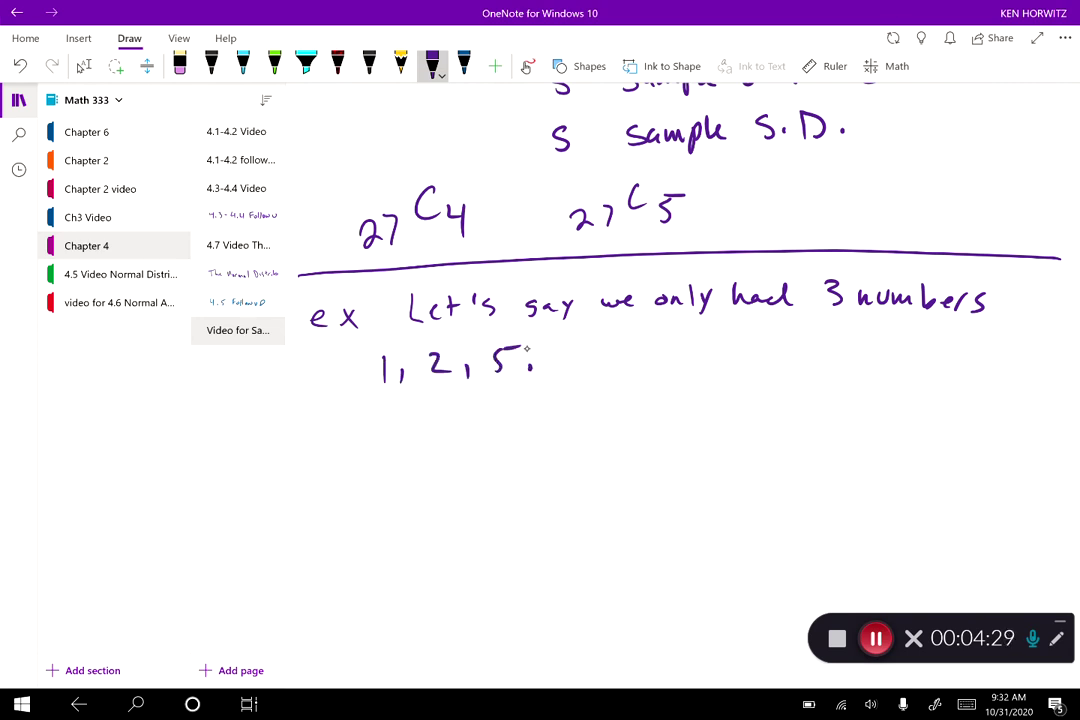
{"action": "scroll", "coordinate": [527, 349], "scroll_direction": "down", "scroll_amount": 4}
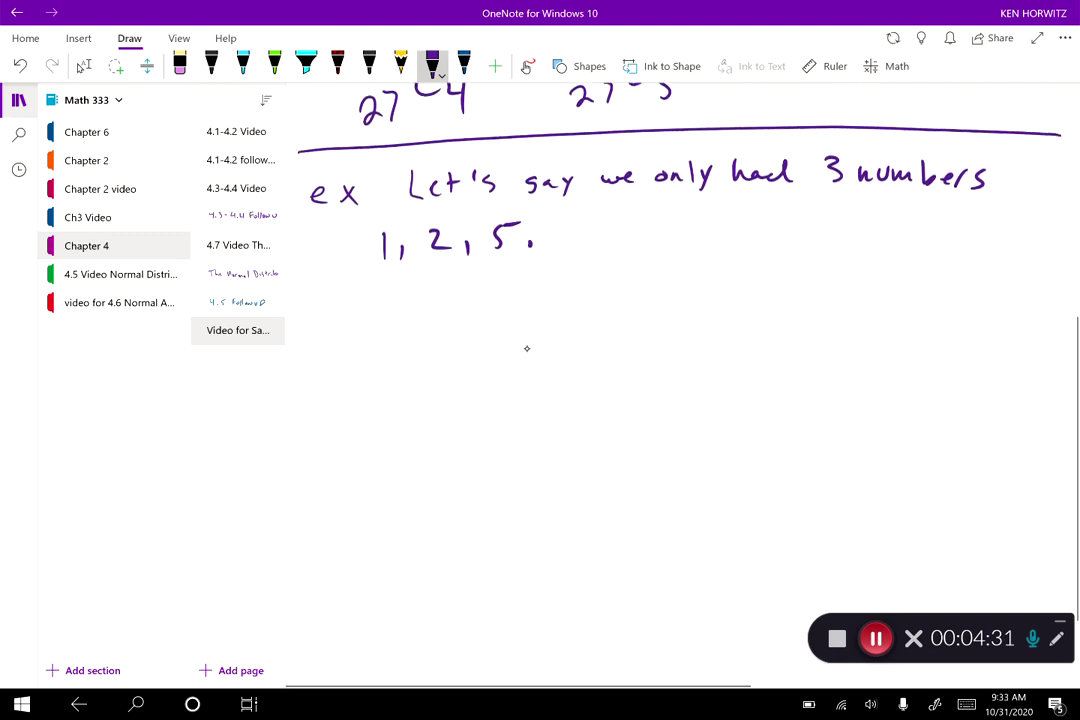
Handwrite the question 'pop proportion of odd #'s?' after the number list.
{"action": "key", "text": "Escape"}
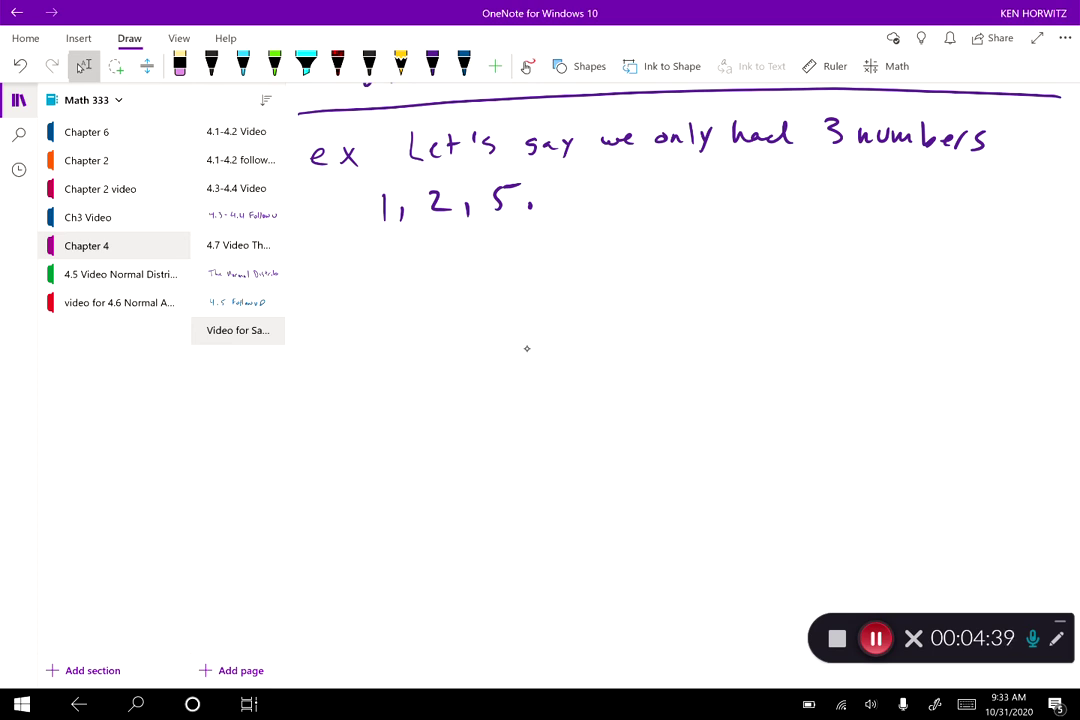
{"action": "mouse_move", "coordinate": [592, 188]}
{"action": "left_mouse_down"}
{"action": "mouse_move", "coordinate": [593, 212]}
{"action": "mouse_move", "coordinate": [596, 202]}
{"action": "left_mouse_up"}
{"action": "mouse_move", "coordinate": [616, 187]}
{"action": "left_mouse_down"}
{"action": "mouse_move", "coordinate": [617, 201]}
{"action": "mouse_move", "coordinate": [652, 212]}
{"action": "mouse_move", "coordinate": [688, 188]}
{"action": "mouse_move", "coordinate": [680, 196]}
{"action": "mouse_move", "coordinate": [698, 212]}
{"action": "mouse_move", "coordinate": [716, 190]}
{"action": "mouse_move", "coordinate": [758, 200]}
{"action": "mouse_move", "coordinate": [764, 185]}
{"action": "left_mouse_up"}
{"action": "left_click_drag", "start_coordinate": [767, 188], "coordinate": [767, 200]}
{"action": "mouse_move", "coordinate": [780, 188]}
{"action": "left_mouse_down"}
{"action": "mouse_move", "coordinate": [803, 200]}
{"action": "mouse_move", "coordinate": [845, 187]}
{"action": "mouse_move", "coordinate": [864, 206]}
{"action": "left_mouse_up"}
{"action": "mouse_move", "coordinate": [860, 190]}
{"action": "left_mouse_down"}
{"action": "mouse_move", "coordinate": [914, 188]}
{"action": "mouse_move", "coordinate": [982, 206]}
{"action": "left_mouse_up"}
{"action": "mouse_move", "coordinate": [997, 180]}
{"action": "left_mouse_down"}
{"action": "mouse_move", "coordinate": [993, 205]}
{"action": "mouse_move", "coordinate": [1002, 188]}
{"action": "left_mouse_up"}
{"action": "left_click_drag", "start_coordinate": [975, 198], "coordinate": [1052, 208]}
{"action": "left_click_drag", "start_coordinate": [1049, 216], "coordinate": [1049, 217]}
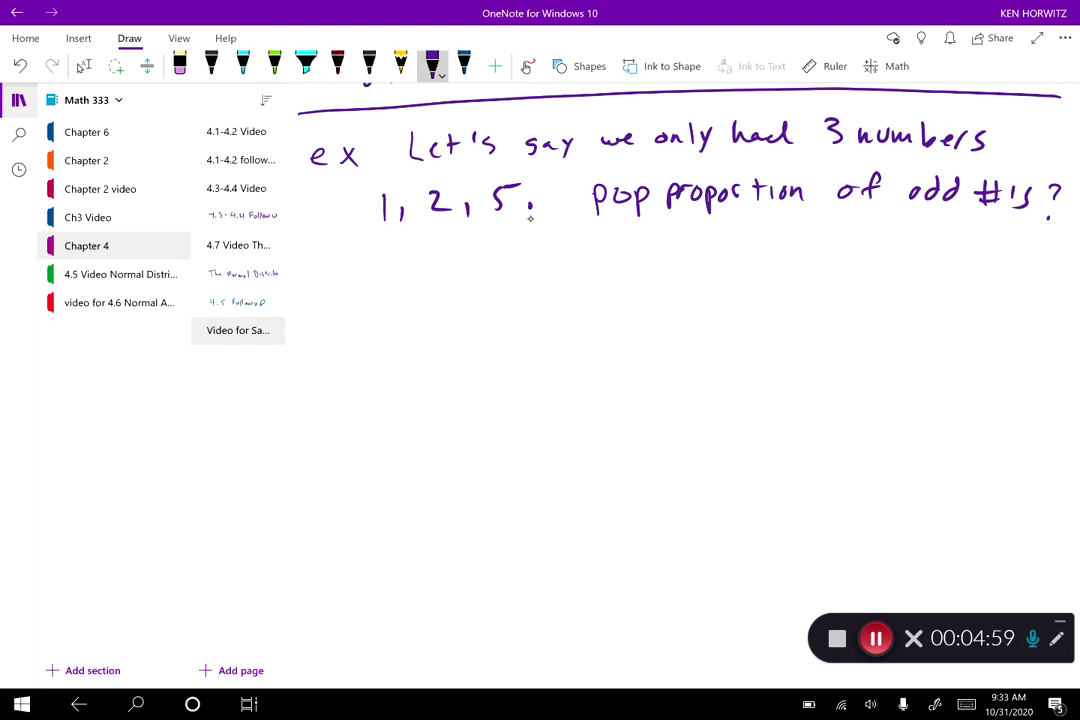
Write 'Ans 2/3' below the question.
{"action": "mouse_move", "coordinate": [614, 272]}
{"action": "left_mouse_down"}
{"action": "mouse_move", "coordinate": [630, 270]}
{"action": "mouse_move", "coordinate": [627, 257]}
{"action": "left_mouse_up"}
{"action": "mouse_move", "coordinate": [640, 258]}
{"action": "left_mouse_down"}
{"action": "mouse_move", "coordinate": [642, 272]}
{"action": "mouse_move", "coordinate": [654, 270]}
{"action": "left_mouse_up"}
{"action": "left_click_drag", "start_coordinate": [676, 256], "coordinate": [668, 272]}
{"action": "left_click_drag", "start_coordinate": [728, 241], "coordinate": [753, 263]}
{"action": "left_click_drag", "start_coordinate": [729, 273], "coordinate": [731, 294]}
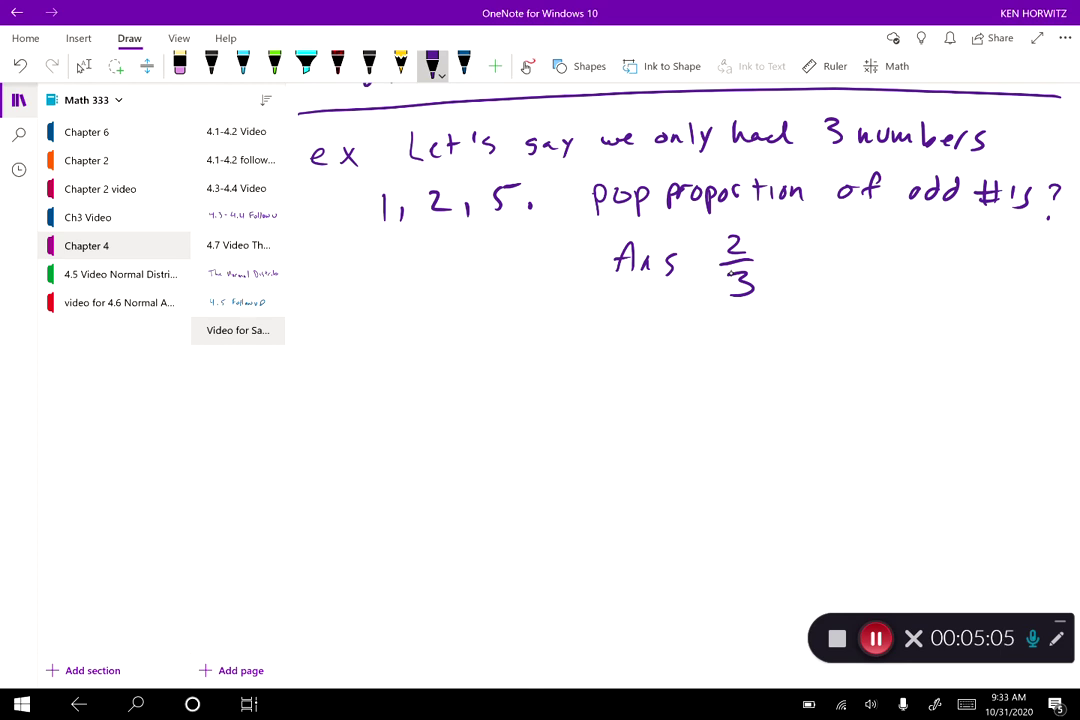
{"action": "scroll", "coordinate": [730, 272], "scroll_direction": "down", "scroll_amount": 1}
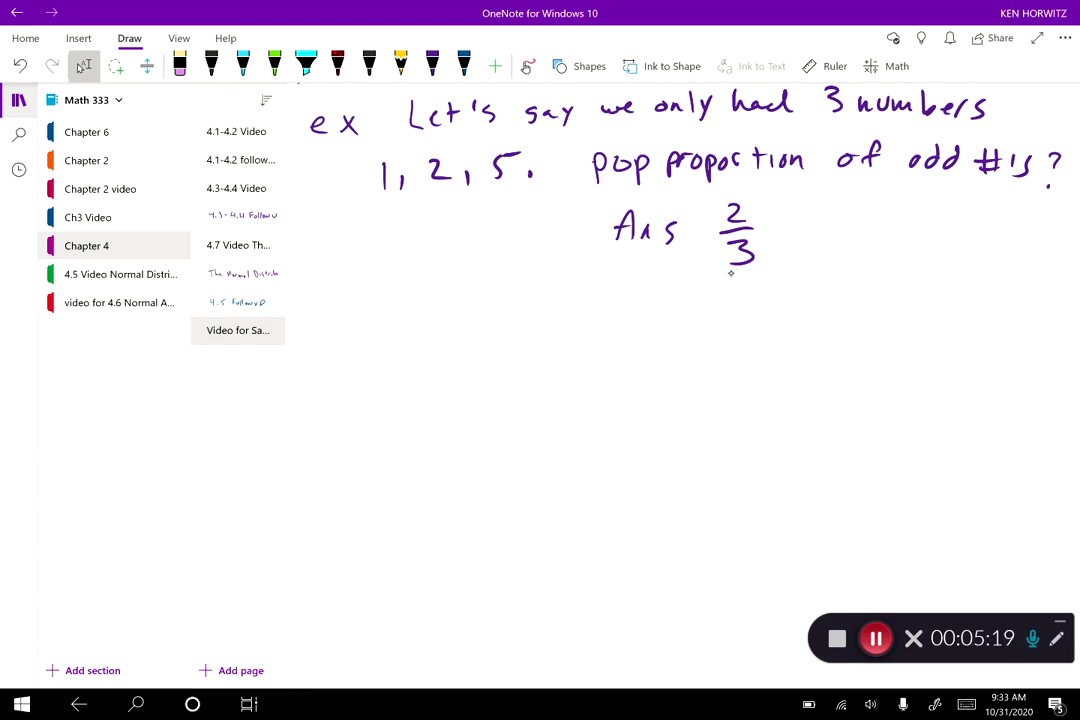
Draw crossing horizontal and vertical table lines and begin the samples column heading.
{"action": "left_click", "coordinate": [432, 66]}
{"action": "left_click_drag", "start_coordinate": [322, 323], "coordinate": [639, 318]}
{"action": "left_click_drag", "start_coordinate": [639, 318], "coordinate": [847, 316]}
{"action": "left_click_drag", "start_coordinate": [420, 243], "coordinate": [421, 584]}
{"action": "mouse_move", "coordinate": [323, 291]}
{"action": "left_mouse_down"}
{"action": "mouse_move", "coordinate": [316, 308]}
{"action": "mouse_move", "coordinate": [404, 306]}
{"action": "left_mouse_up"}
Write n=2 above the samples heading and lengthen the vertical divider.
{"action": "mouse_move", "coordinate": [320, 250]}
{"action": "left_mouse_down"}
{"action": "mouse_move", "coordinate": [337, 271]}
{"action": "mouse_move", "coordinate": [358, 253]}
{"action": "left_mouse_up"}
{"action": "left_click_drag", "start_coordinate": [346, 264], "coordinate": [404, 266]}
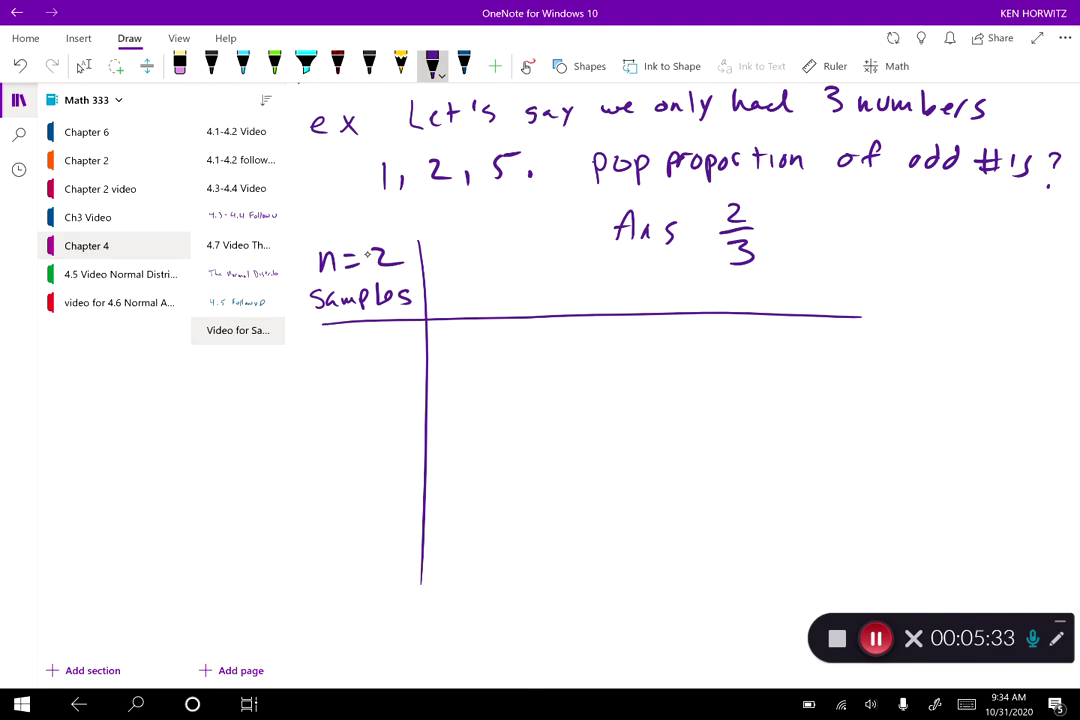
{"action": "left_click_drag", "start_coordinate": [421, 578], "coordinate": [425, 635]}
List the samples (1, 1), (1, 2) and (1, 5) under the heading.
{"action": "mouse_move", "coordinate": [316, 342]}
{"action": "left_mouse_down"}
{"action": "mouse_move", "coordinate": [311, 373]}
{"action": "mouse_move", "coordinate": [327, 355]}
{"action": "mouse_move", "coordinate": [372, 368]}
{"action": "left_mouse_up"}
{"action": "left_click_drag", "start_coordinate": [387, 340], "coordinate": [389, 372]}
{"action": "mouse_move", "coordinate": [322, 402]}
{"action": "left_mouse_down"}
{"action": "mouse_move", "coordinate": [318, 432]}
{"action": "mouse_move", "coordinate": [344, 428]}
{"action": "left_mouse_up"}
{"action": "mouse_move", "coordinate": [359, 410]}
{"action": "left_mouse_down"}
{"action": "mouse_move", "coordinate": [368, 405]}
{"action": "mouse_move", "coordinate": [385, 431]}
{"action": "mouse_move", "coordinate": [325, 482]}
{"action": "mouse_move", "coordinate": [364, 480]}
{"action": "mouse_move", "coordinate": [388, 449]}
{"action": "left_mouse_up"}
{"action": "left_click_drag", "start_coordinate": [395, 446], "coordinate": [398, 484]}
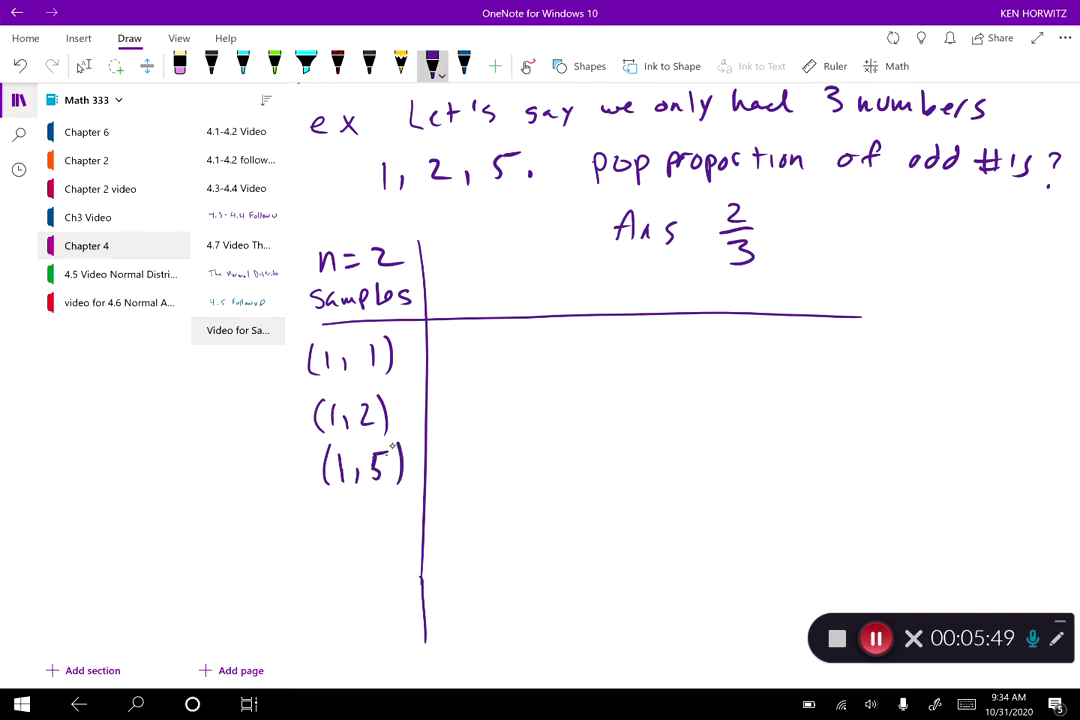
With the purple pen, rule lines between the first rows and write sample (2, 1).
{"action": "scroll", "coordinate": [392, 447], "scroll_direction": "down", "scroll_amount": 3}
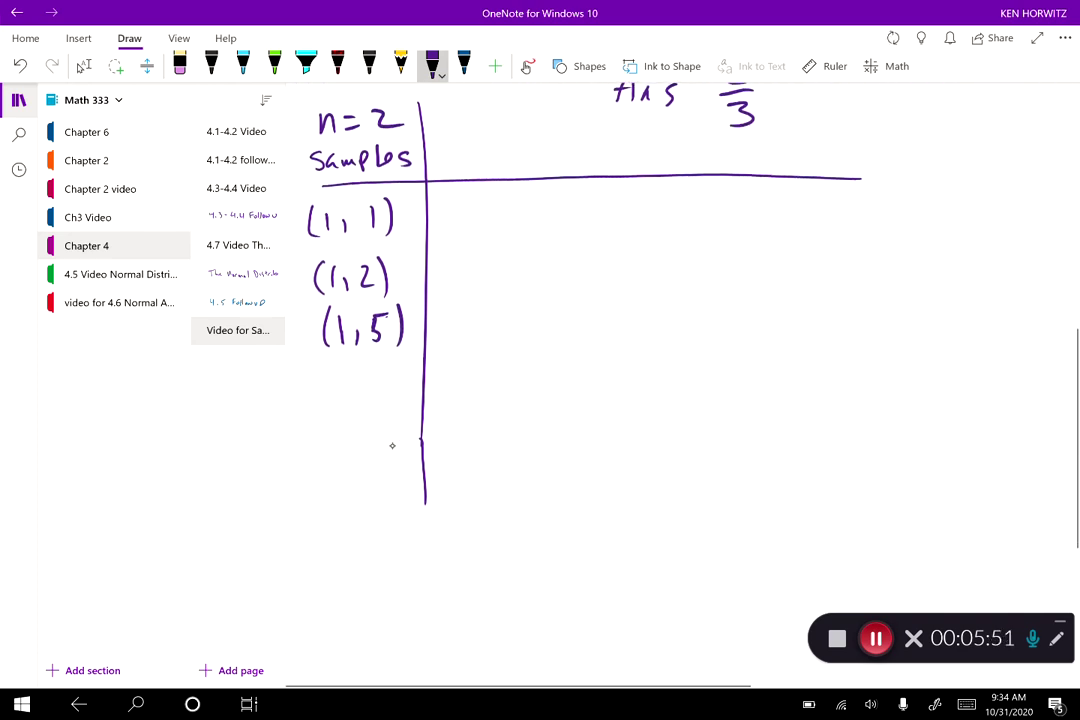
{"action": "key", "text": "ctrl+shift+p"}
{"action": "left_click_drag", "start_coordinate": [326, 383], "coordinate": [343, 400]}
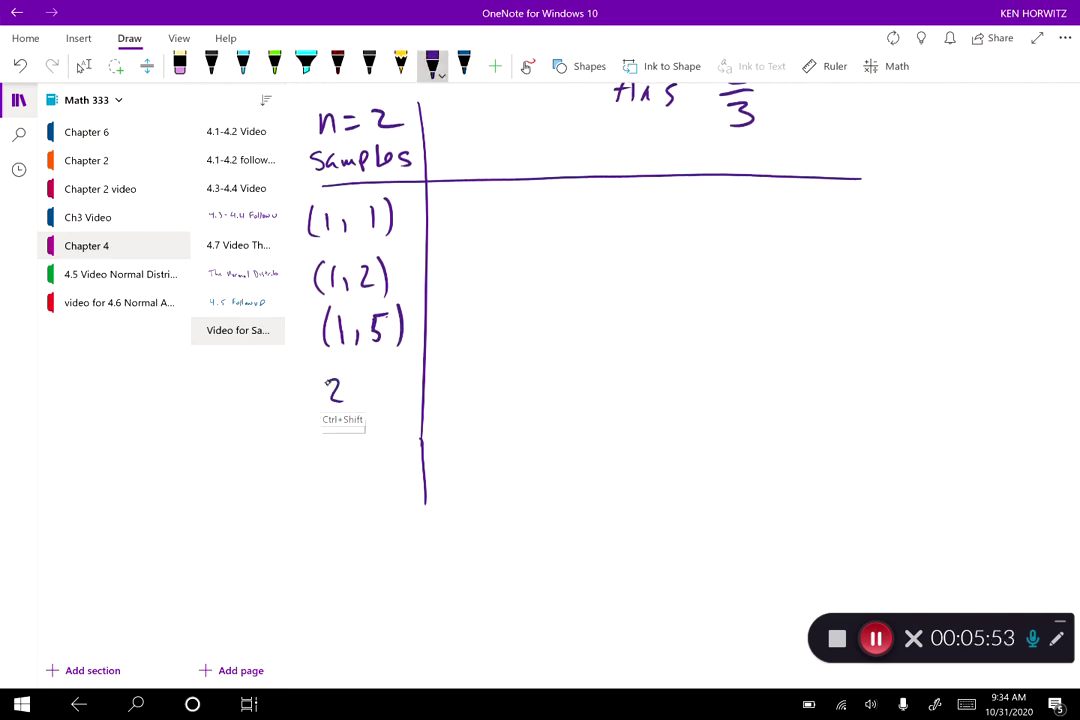
{"action": "left_click_drag", "start_coordinate": [309, 247], "coordinate": [840, 251]}
{"action": "left_click_drag", "start_coordinate": [318, 308], "coordinate": [850, 306]}
{"action": "left_click_drag", "start_coordinate": [318, 370], "coordinate": [850, 356]}
{"action": "mouse_move", "coordinate": [358, 391]}
{"action": "left_mouse_down"}
{"action": "mouse_move", "coordinate": [355, 406]}
{"action": "mouse_move", "coordinate": [376, 409]}
{"action": "left_mouse_up"}
{"action": "left_click_drag", "start_coordinate": [323, 377], "coordinate": [321, 410]}
{"action": "left_click_drag", "start_coordinate": [387, 377], "coordinate": [388, 410]}
{"action": "left_click_drag", "start_coordinate": [313, 435], "coordinate": [880, 416]}
Add samples (2, 2), 2, 5 and 5, 1 with rule lines, extending the divider.
{"action": "mouse_move", "coordinate": [319, 455]}
{"action": "left_mouse_down"}
{"action": "mouse_move", "coordinate": [332, 470]}
{"action": "mouse_move", "coordinate": [388, 474]}
{"action": "mouse_move", "coordinate": [310, 478]}
{"action": "left_mouse_up"}
{"action": "left_click_drag", "start_coordinate": [397, 440], "coordinate": [402, 475]}
{"action": "mouse_move", "coordinate": [353, 464]}
{"action": "left_mouse_down"}
{"action": "mouse_move", "coordinate": [306, 482]}
{"action": "mouse_move", "coordinate": [928, 477]}
{"action": "left_mouse_up"}
{"action": "left_click_drag", "start_coordinate": [424, 485], "coordinate": [447, 657]}
{"action": "mouse_move", "coordinate": [322, 507]}
{"action": "left_mouse_down"}
{"action": "mouse_move", "coordinate": [337, 528]}
{"action": "mouse_move", "coordinate": [356, 528]}
{"action": "left_mouse_up"}
{"action": "mouse_move", "coordinate": [373, 507]}
{"action": "left_mouse_down"}
{"action": "mouse_move", "coordinate": [366, 528]}
{"action": "mouse_move", "coordinate": [907, 524]}
{"action": "left_mouse_up"}
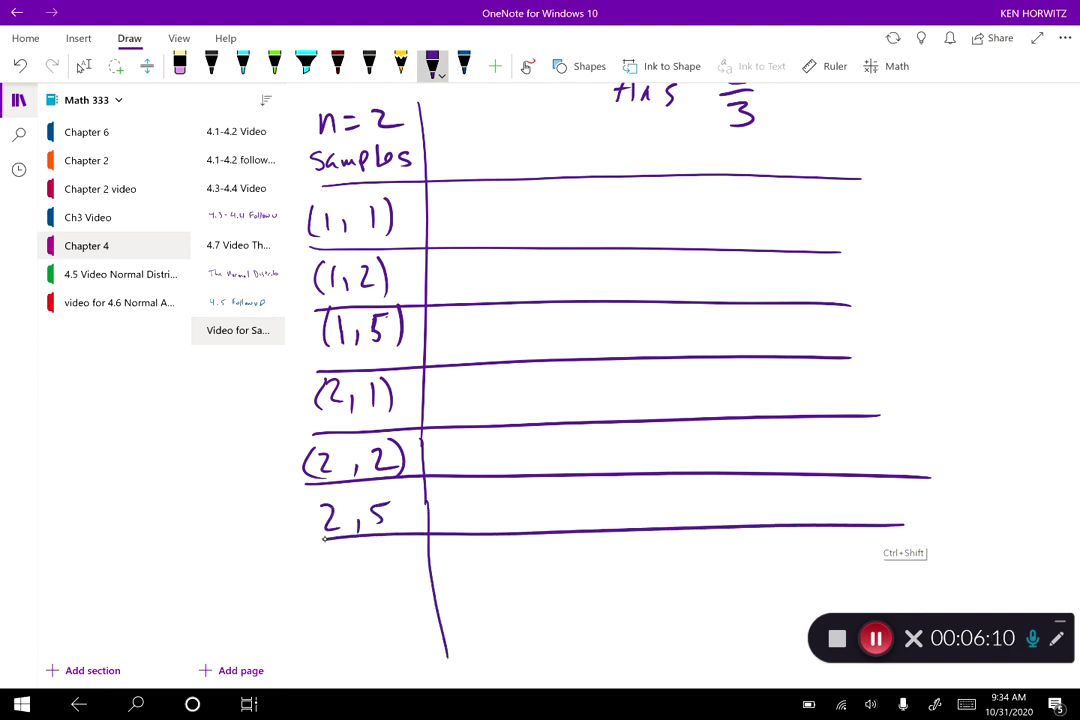
{"action": "left_click_drag", "start_coordinate": [334, 557], "coordinate": [327, 576]}
{"action": "mouse_move", "coordinate": [334, 556]}
{"action": "left_mouse_down"}
{"action": "mouse_move", "coordinate": [345, 555]}
{"action": "mouse_move", "coordinate": [353, 577]}
{"action": "mouse_move", "coordinate": [373, 578]}
{"action": "left_mouse_up"}
{"action": "mouse_move", "coordinate": [317, 594]}
{"action": "left_mouse_down"}
{"action": "mouse_move", "coordinate": [770, 572]}
{"action": "mouse_move", "coordinate": [948, 578]}
{"action": "left_mouse_up"}
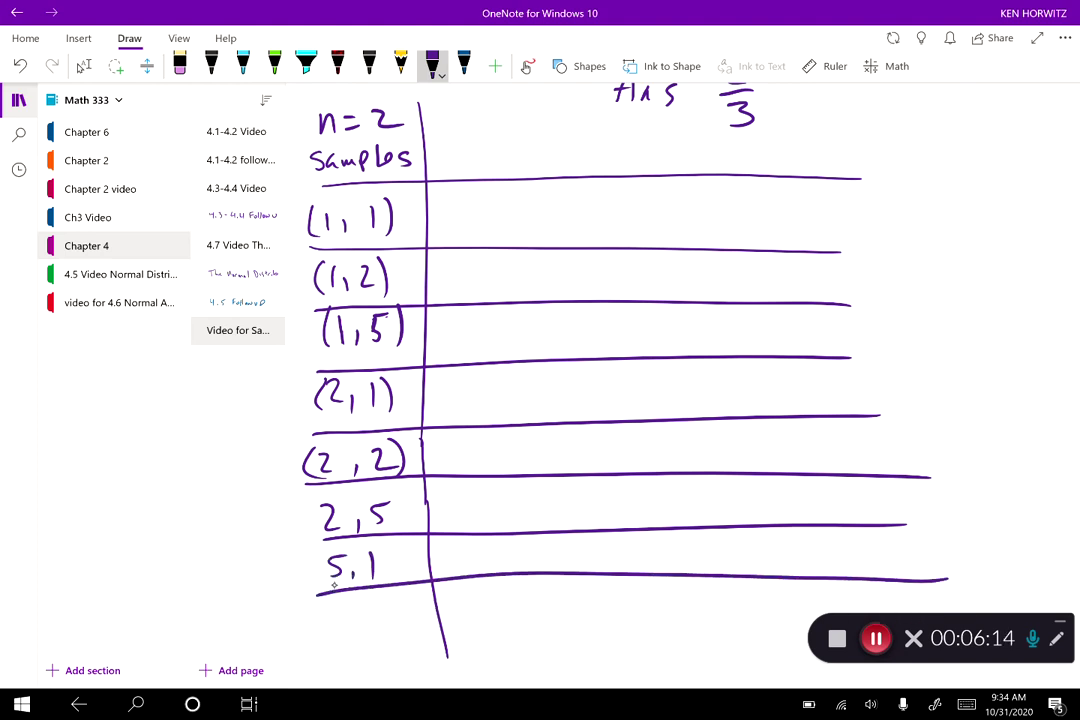
Write samples 5, 2 and 5, 5 in the bottom rows and extend the divider.
{"action": "mouse_move", "coordinate": [334, 606]}
{"action": "left_mouse_down"}
{"action": "mouse_move", "coordinate": [329, 633]}
{"action": "mouse_move", "coordinate": [347, 603]}
{"action": "left_mouse_up"}
{"action": "mouse_move", "coordinate": [363, 621]}
{"action": "left_mouse_down"}
{"action": "mouse_move", "coordinate": [361, 630]}
{"action": "mouse_move", "coordinate": [395, 626]}
{"action": "left_mouse_up"}
{"action": "left_click_drag", "start_coordinate": [328, 646], "coordinate": [790, 638]}
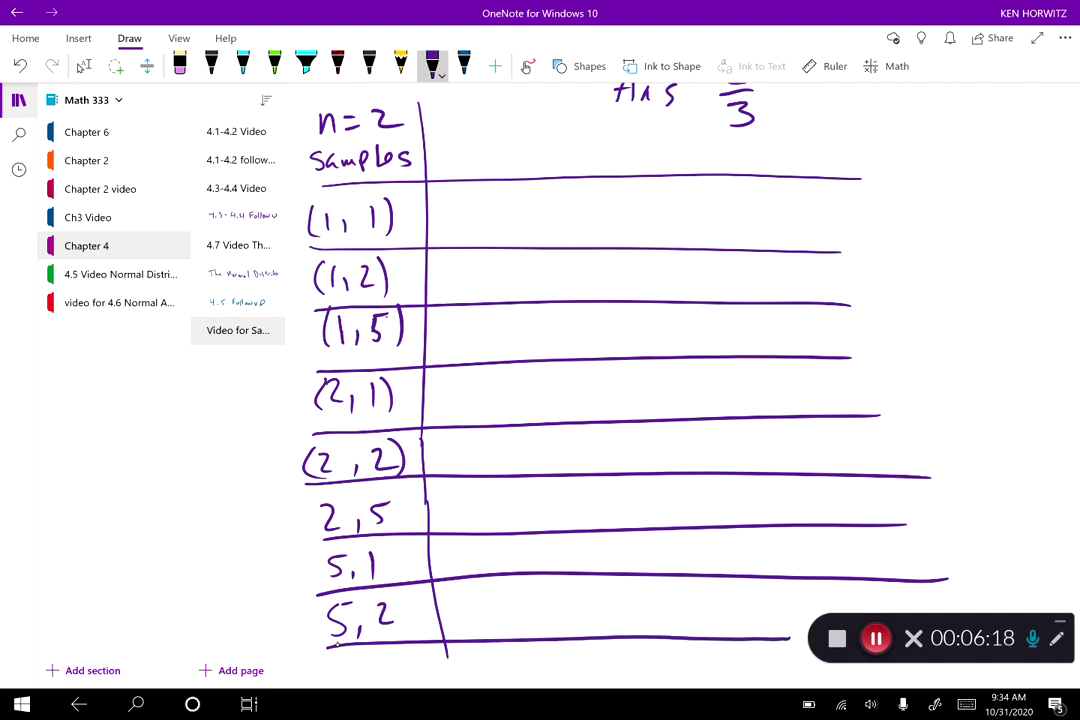
{"action": "mouse_move", "coordinate": [344, 656]}
{"action": "left_mouse_down"}
{"action": "mouse_move", "coordinate": [340, 677]}
{"action": "mouse_move", "coordinate": [358, 654]}
{"action": "left_mouse_up"}
{"action": "left_click_drag", "start_coordinate": [373, 667], "coordinate": [395, 677]}
{"action": "mouse_move", "coordinate": [398, 655]}
{"action": "left_mouse_down"}
{"action": "mouse_move", "coordinate": [414, 654]}
{"action": "mouse_move", "coordinate": [448, 685]}
{"action": "left_mouse_up"}
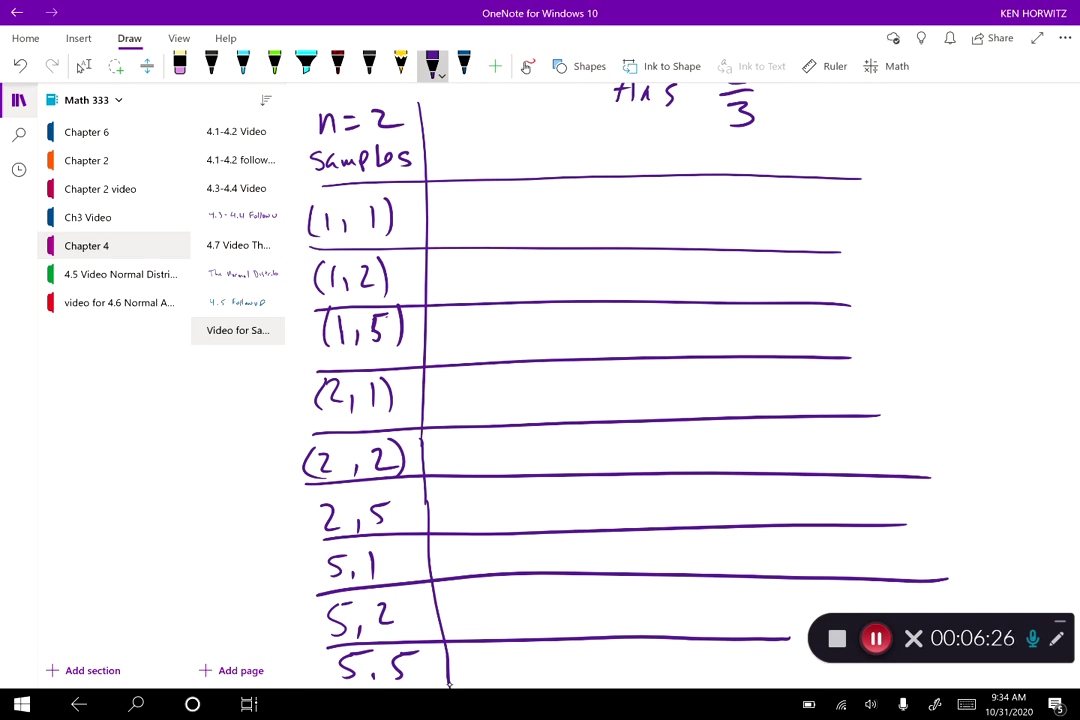
Head the second column P(x).
{"action": "mouse_move", "coordinate": [449, 127]}
{"action": "left_mouse_down"}
{"action": "mouse_move", "coordinate": [447, 156]}
{"action": "mouse_move", "coordinate": [463, 141]}
{"action": "mouse_move", "coordinate": [497, 150]}
{"action": "left_mouse_up"}
{"action": "left_click_drag", "start_coordinate": [497, 131], "coordinate": [483, 152]}
{"action": "left_click_drag", "start_coordinate": [503, 122], "coordinate": [505, 153]}
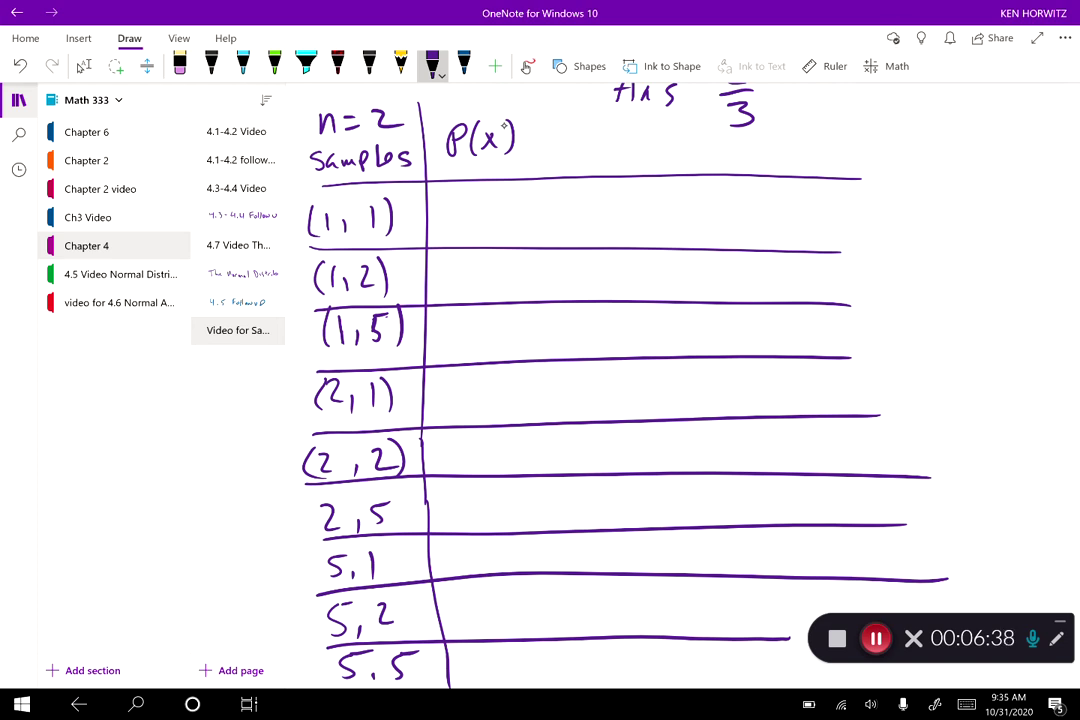
Write 1/9 in all nine P(x) rows and draw a divider right of that column.
{"action": "left_click_drag", "start_coordinate": [455, 195], "coordinate": [458, 226]}
{"action": "mouse_move", "coordinate": [469, 193]}
{"action": "left_mouse_down"}
{"action": "mouse_move", "coordinate": [463, 228]}
{"action": "mouse_move", "coordinate": [489, 228]}
{"action": "left_mouse_up"}
{"action": "left_click_drag", "start_coordinate": [446, 258], "coordinate": [447, 284]}
{"action": "mouse_move", "coordinate": [452, 283]}
{"action": "left_mouse_down"}
{"action": "mouse_move", "coordinate": [465, 262]}
{"action": "mouse_move", "coordinate": [470, 288]}
{"action": "left_mouse_up"}
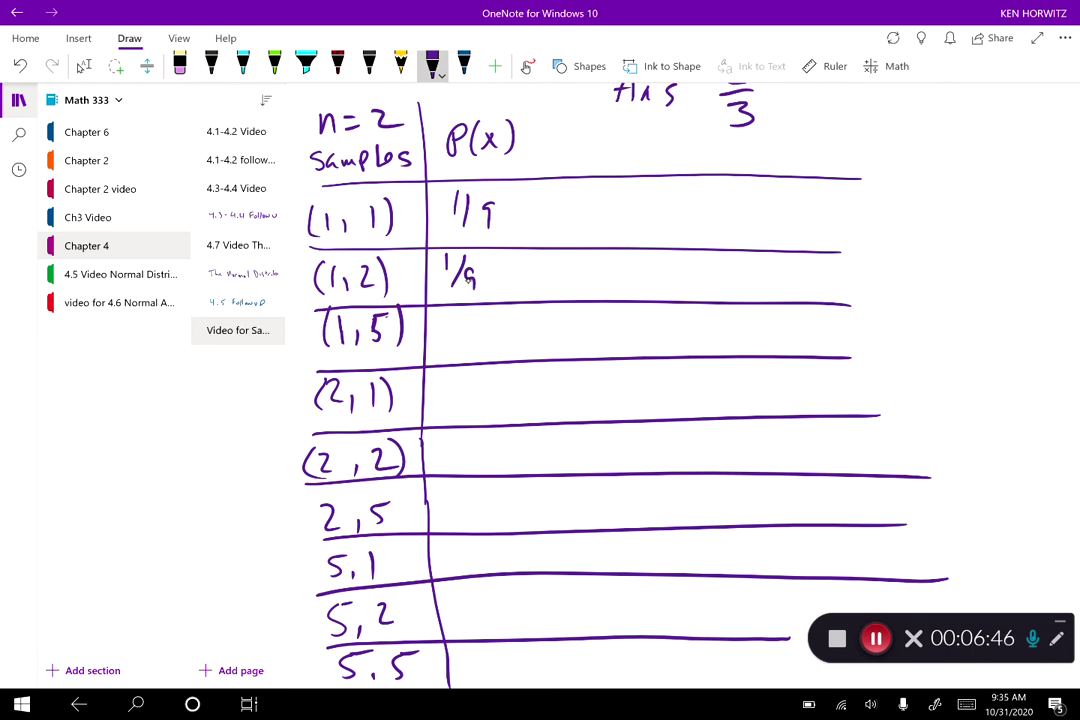
{"action": "mouse_move", "coordinate": [446, 313]}
{"action": "left_mouse_down"}
{"action": "mouse_move", "coordinate": [451, 348]}
{"action": "mouse_move", "coordinate": [478, 344]}
{"action": "mouse_move", "coordinate": [445, 388]}
{"action": "mouse_move", "coordinate": [447, 407]}
{"action": "mouse_move", "coordinate": [470, 389]}
{"action": "mouse_move", "coordinate": [468, 406]}
{"action": "left_mouse_up"}
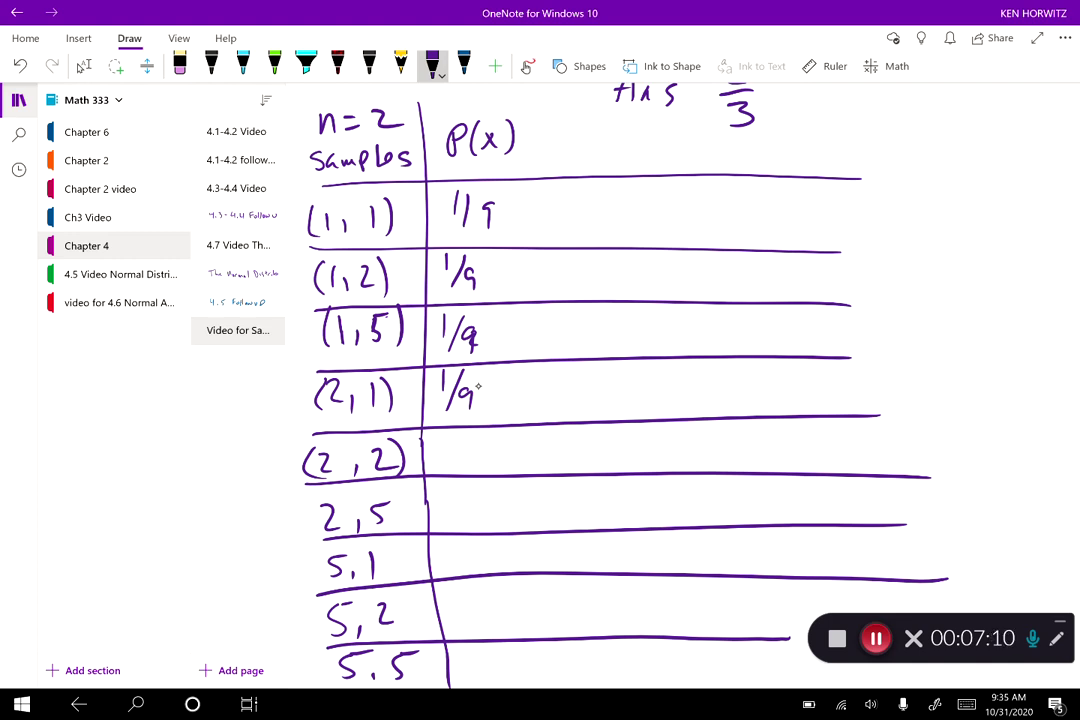
{"action": "mouse_move", "coordinate": [439, 444]}
{"action": "left_mouse_down"}
{"action": "mouse_move", "coordinate": [438, 468]}
{"action": "mouse_move", "coordinate": [474, 470]}
{"action": "mouse_move", "coordinate": [446, 507]}
{"action": "mouse_move", "coordinate": [447, 523]}
{"action": "mouse_move", "coordinate": [464, 519]}
{"action": "mouse_move", "coordinate": [436, 565]}
{"action": "mouse_move", "coordinate": [460, 569]}
{"action": "mouse_move", "coordinate": [451, 620]}
{"action": "mouse_move", "coordinate": [476, 616]}
{"action": "mouse_move", "coordinate": [465, 682]}
{"action": "mouse_move", "coordinate": [486, 678]}
{"action": "left_mouse_up"}
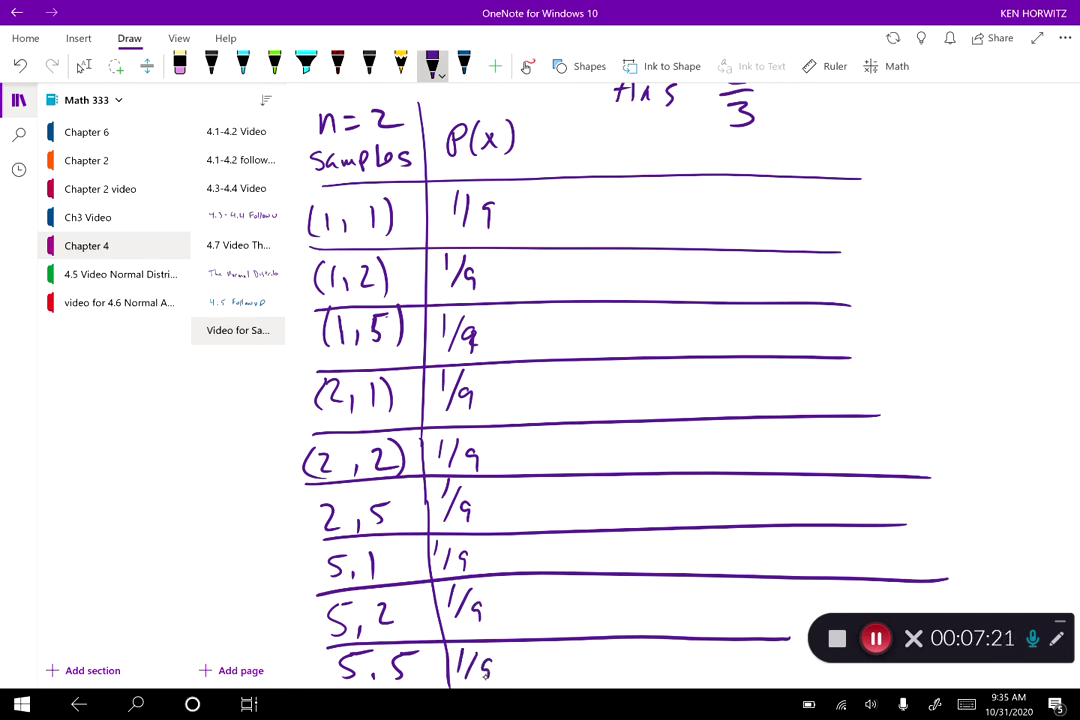
{"action": "mouse_move", "coordinate": [545, 100]}
{"action": "left_mouse_down"}
{"action": "mouse_move", "coordinate": [555, 238]}
{"action": "mouse_move", "coordinate": [544, 680]}
{"action": "left_mouse_up"}
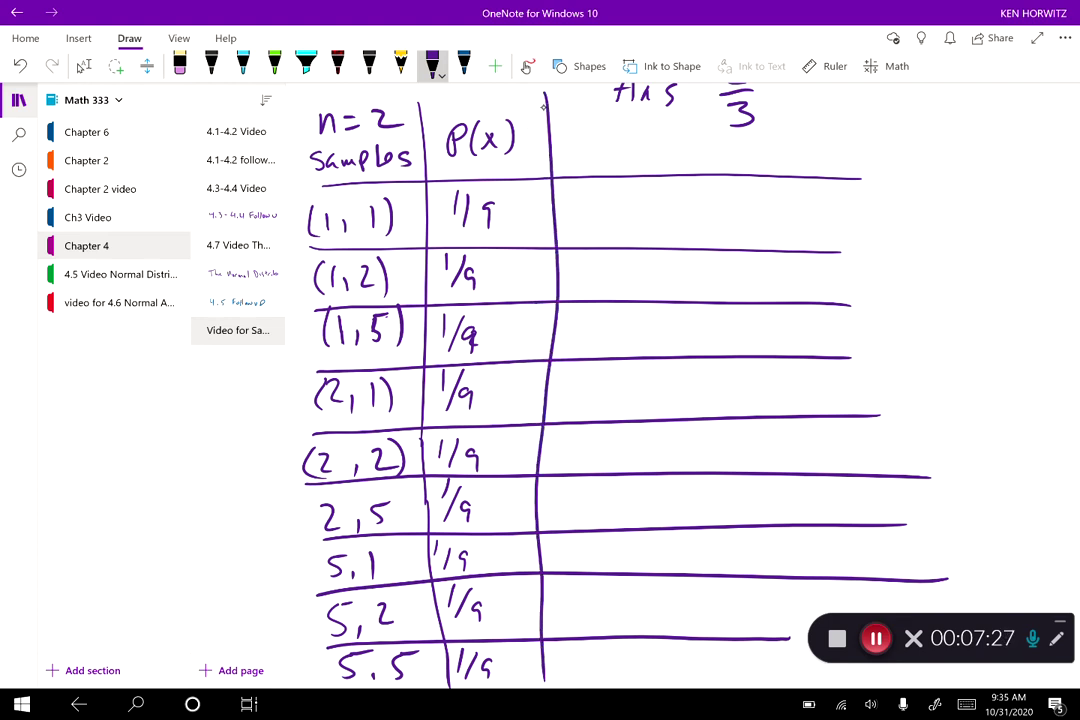
Head the new column p̂ and write 1.00, 0.5, 1.0, 0.5 for the first four samples.
{"action": "mouse_move", "coordinate": [563, 140]}
{"action": "left_mouse_down"}
{"action": "mouse_move", "coordinate": [563, 168]}
{"action": "mouse_move", "coordinate": [571, 136]}
{"action": "left_mouse_up"}
{"action": "left_click", "coordinate": [588, 220]}
{"action": "mouse_move", "coordinate": [579, 203]}
{"action": "left_mouse_down"}
{"action": "mouse_move", "coordinate": [579, 222]}
{"action": "mouse_move", "coordinate": [600, 206]}
{"action": "left_mouse_up"}
{"action": "mouse_move", "coordinate": [623, 205]}
{"action": "left_mouse_down"}
{"action": "mouse_move", "coordinate": [614, 215]}
{"action": "mouse_move", "coordinate": [622, 205]}
{"action": "left_mouse_up"}
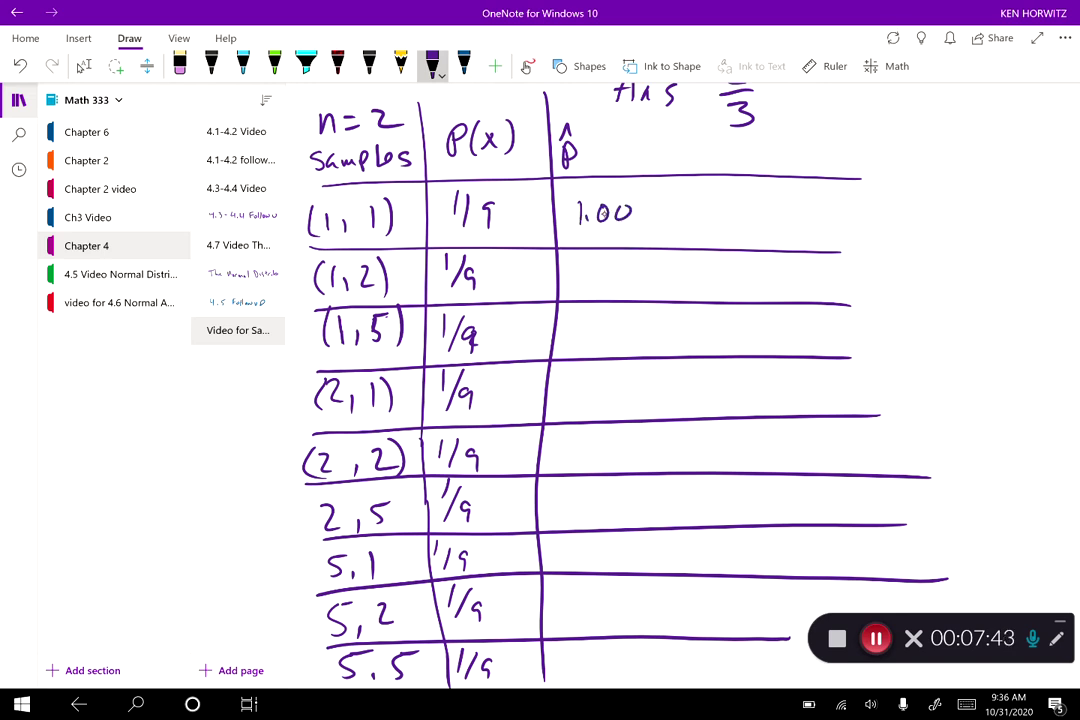
{"action": "mouse_move", "coordinate": [582, 268]}
{"action": "left_mouse_down"}
{"action": "mouse_move", "coordinate": [608, 285]}
{"action": "mouse_move", "coordinate": [624, 265]}
{"action": "left_mouse_up"}
{"action": "left_click", "coordinate": [594, 280]}
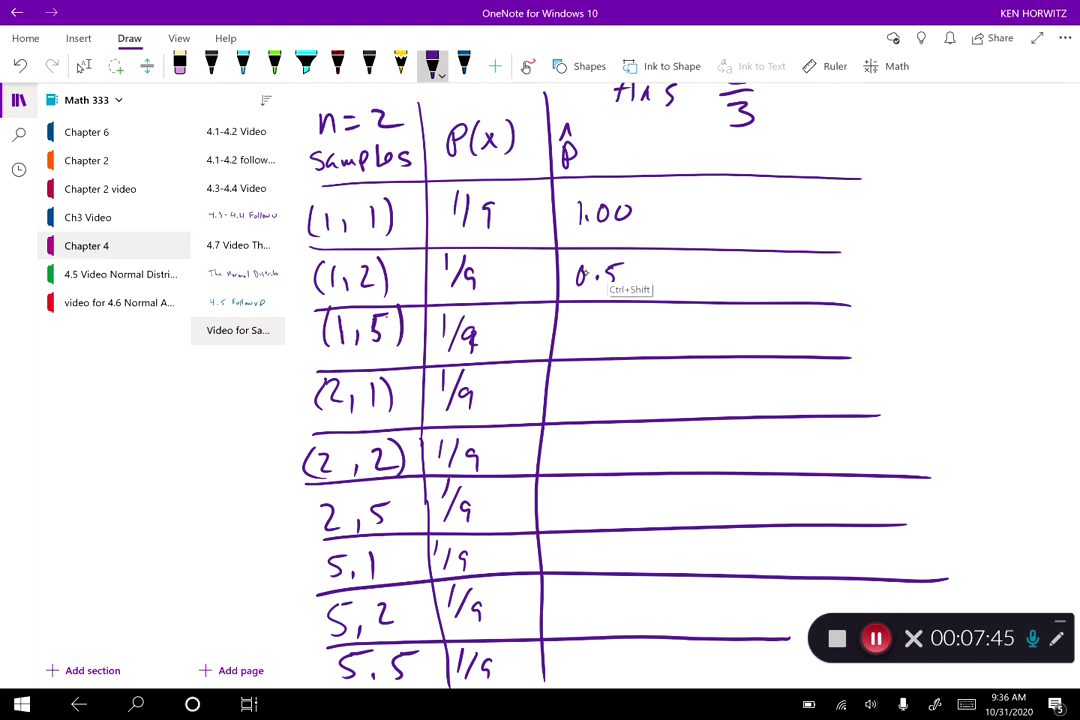
{"action": "left_click", "coordinate": [590, 337]}
{"action": "mouse_move", "coordinate": [577, 317]}
{"action": "left_mouse_down"}
{"action": "mouse_move", "coordinate": [578, 340]}
{"action": "mouse_move", "coordinate": [610, 320]}
{"action": "left_mouse_up"}
{"action": "mouse_move", "coordinate": [572, 379]}
{"action": "left_mouse_down"}
{"action": "mouse_move", "coordinate": [608, 400]}
{"action": "mouse_move", "coordinate": [626, 376]}
{"action": "left_mouse_up"}
{"action": "left_click", "coordinate": [595, 396]}
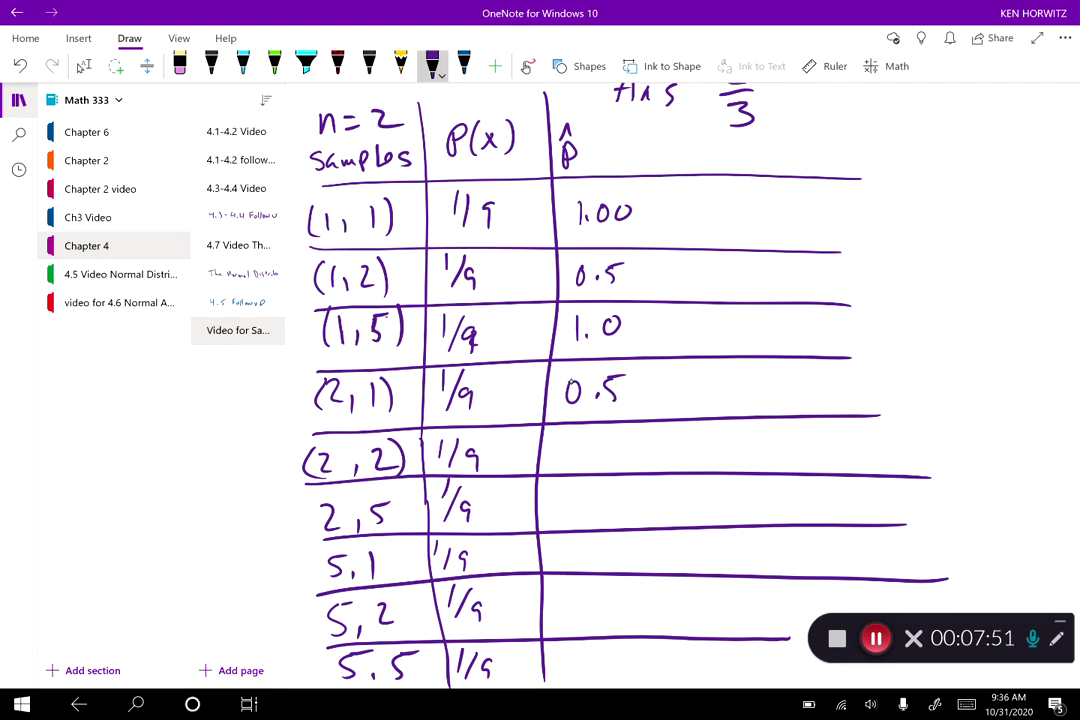
Fill the remaining p̂ values 0, 0.5, 1.00, 0.5, 1.00, correct (1, 5) to 1.00, and draw a fourth divider.
{"action": "mouse_move", "coordinate": [580, 434]}
{"action": "left_mouse_down"}
{"action": "mouse_move", "coordinate": [567, 450]}
{"action": "mouse_move", "coordinate": [581, 436]}
{"action": "left_mouse_up"}
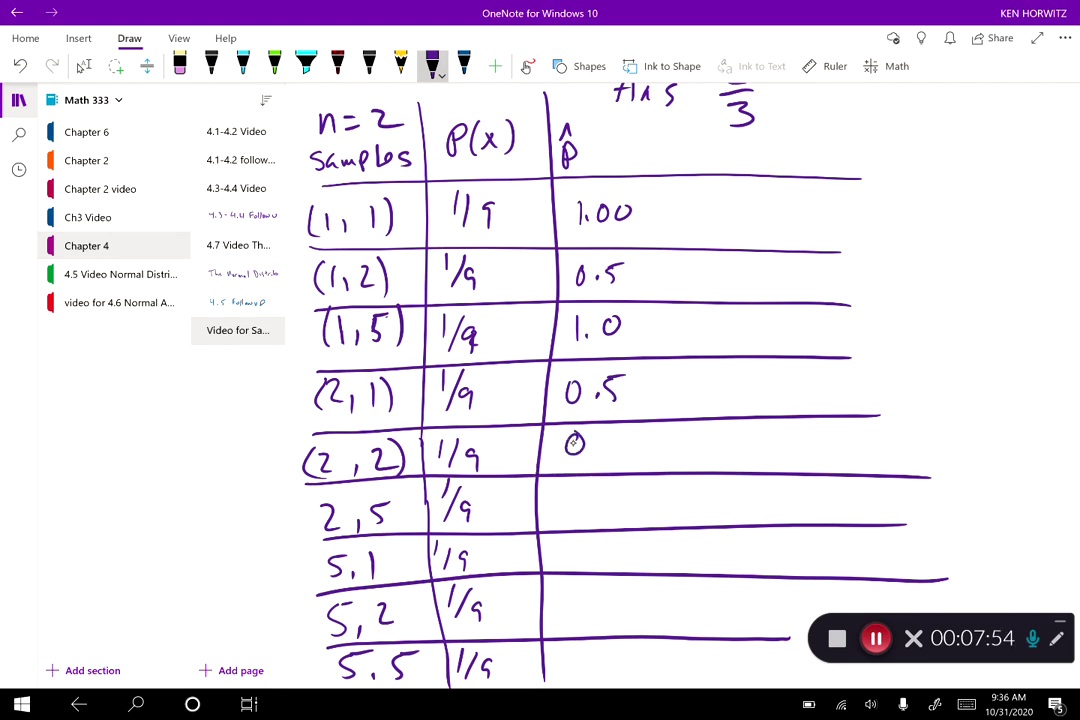
{"action": "mouse_move", "coordinate": [571, 486]}
{"action": "left_mouse_down"}
{"action": "mouse_move", "coordinate": [606, 499]}
{"action": "mouse_move", "coordinate": [620, 485]}
{"action": "mouse_move", "coordinate": [566, 543]}
{"action": "mouse_move", "coordinate": [638, 543]}
{"action": "left_mouse_up"}
{"action": "left_click", "coordinate": [590, 500]}
{"action": "left_click", "coordinate": [585, 556]}
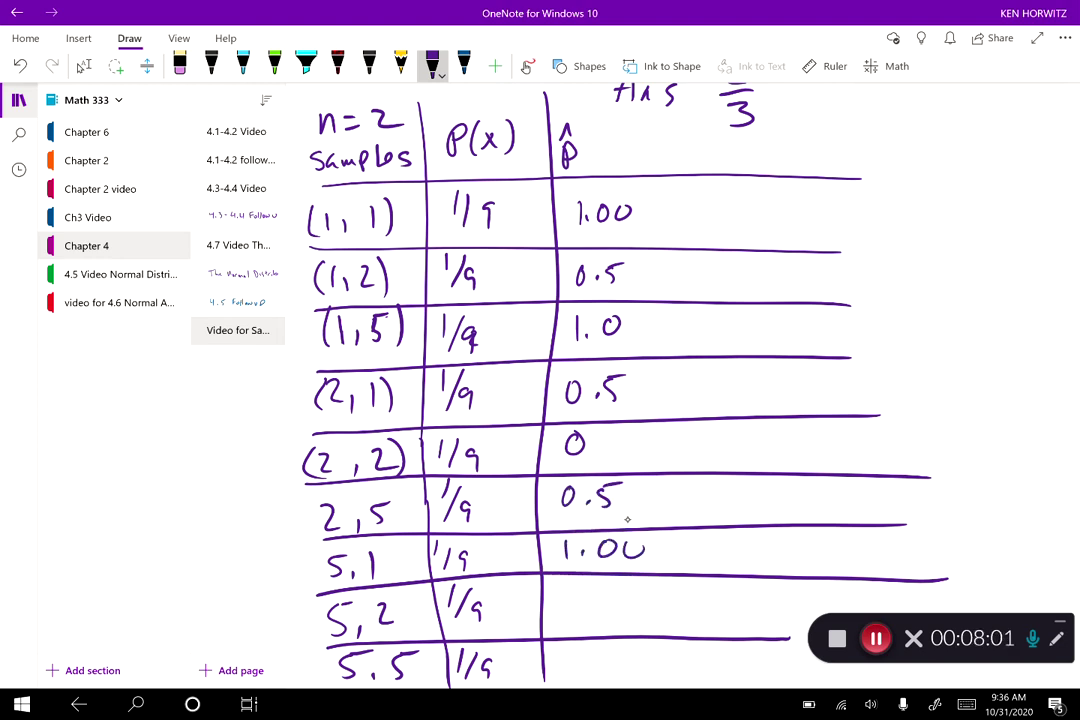
{"action": "left_click_drag", "start_coordinate": [652, 340], "coordinate": [650, 342]}
{"action": "mouse_move", "coordinate": [578, 597]}
{"action": "left_mouse_down"}
{"action": "mouse_move", "coordinate": [606, 614]}
{"action": "mouse_move", "coordinate": [636, 587]}
{"action": "left_mouse_up"}
{"action": "left_click", "coordinate": [593, 612]}
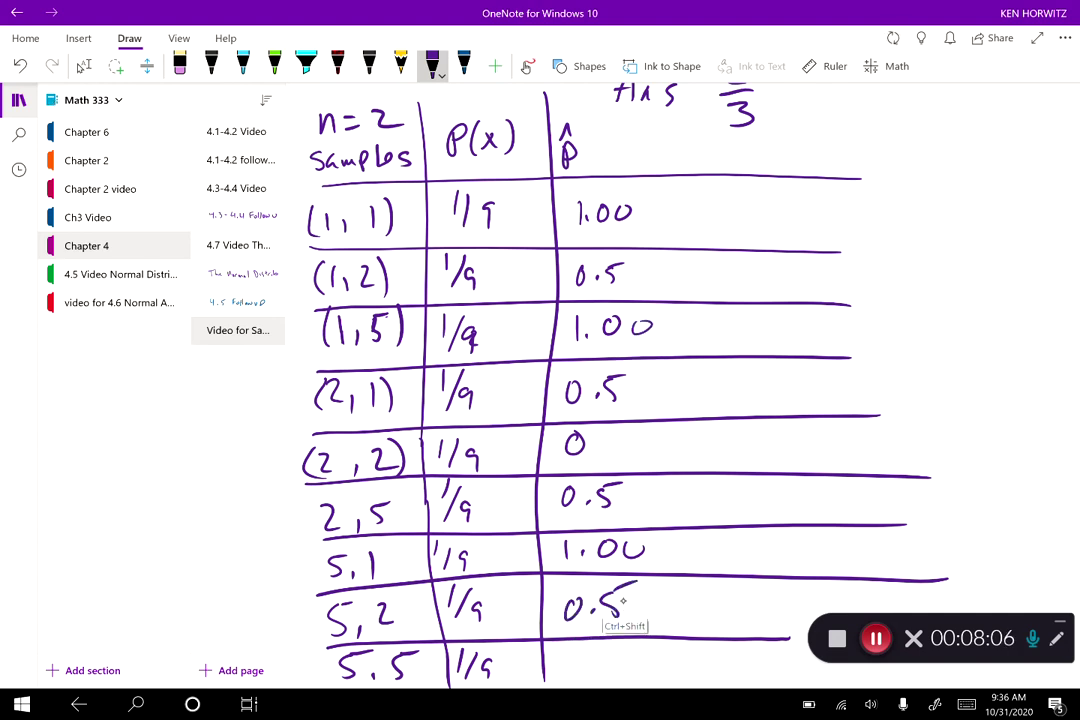
{"action": "mouse_move", "coordinate": [568, 650]}
{"action": "left_mouse_down"}
{"action": "mouse_move", "coordinate": [567, 676]}
{"action": "mouse_move", "coordinate": [610, 652]}
{"action": "mouse_move", "coordinate": [638, 654]}
{"action": "left_mouse_up"}
{"action": "left_click", "coordinate": [582, 666]}
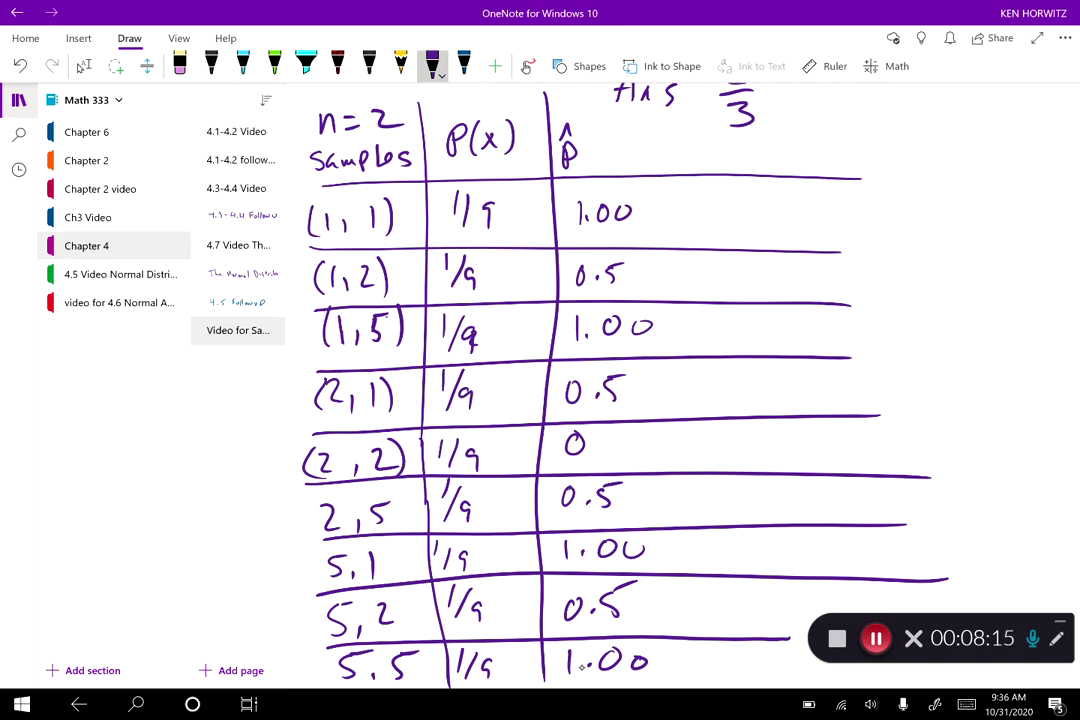
{"action": "mouse_move", "coordinate": [665, 128]}
{"action": "left_mouse_down"}
{"action": "mouse_move", "coordinate": [690, 348]}
{"action": "mouse_move", "coordinate": [690, 682]}
{"action": "left_mouse_up"}
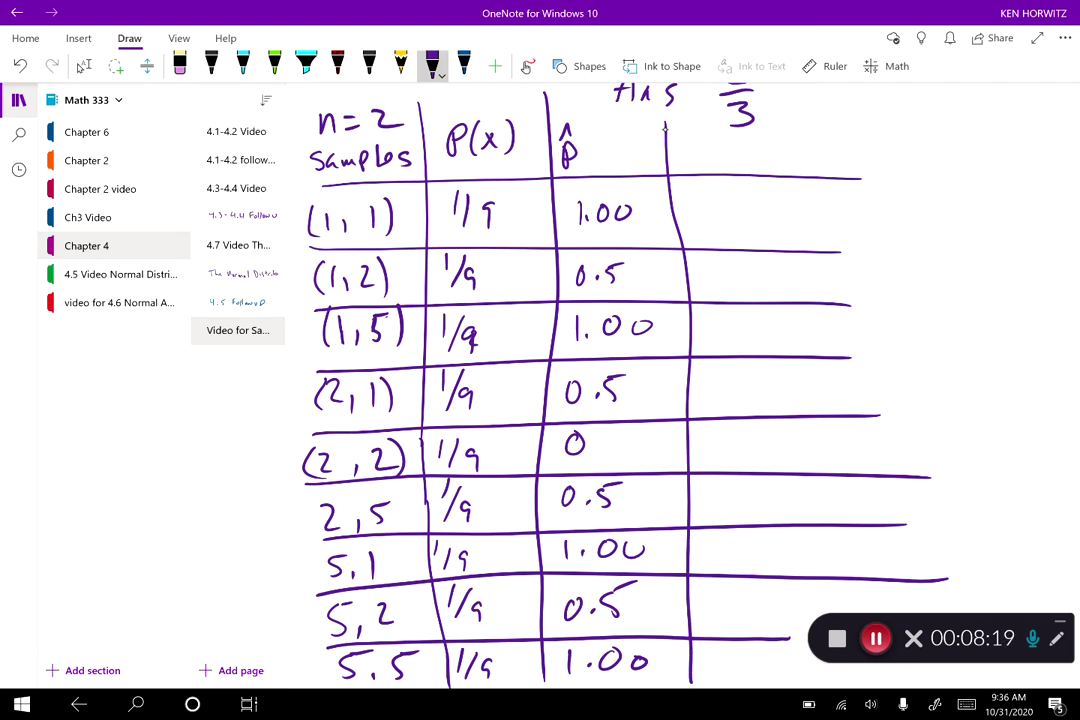